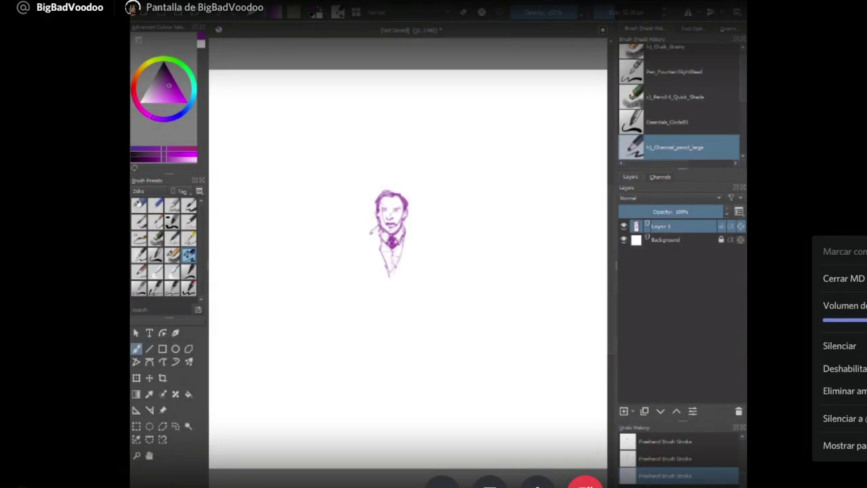
Outline the coat's left and right edges and shoulder lines below the head.
{"action": "left_click_drag", "start_coordinate": [371, 230], "coordinate": [363, 229]}
{"action": "left_click_drag", "start_coordinate": [362, 234], "coordinate": [357, 257]}
{"action": "left_click_drag", "start_coordinate": [367, 257], "coordinate": [380, 281]}
{"action": "left_click_drag", "start_coordinate": [412, 245], "coordinate": [401, 273]}
{"action": "mouse_move", "coordinate": [409, 231]}
{"action": "left_mouse_down"}
{"action": "mouse_move", "coordinate": [427, 237]}
{"action": "mouse_move", "coordinate": [417, 278]}
{"action": "left_mouse_up"}
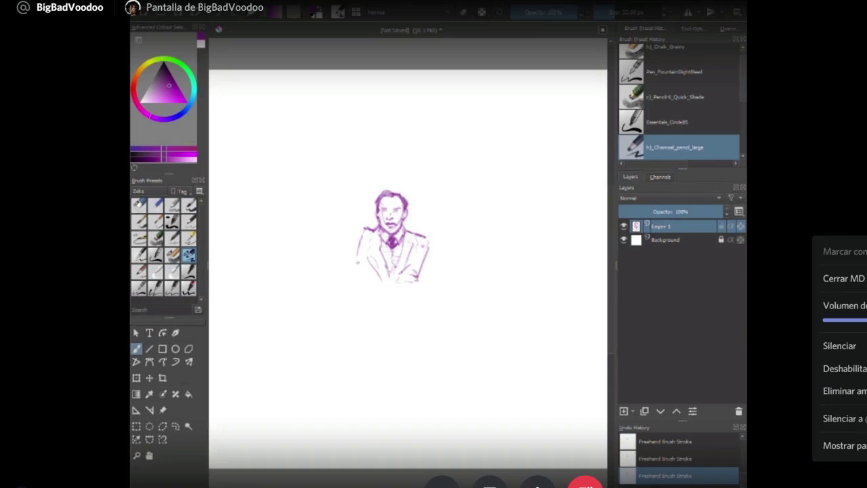
{"action": "mouse_move", "coordinate": [360, 255]}
{"action": "left_mouse_down"}
{"action": "mouse_move", "coordinate": [372, 289]}
{"action": "mouse_move", "coordinate": [364, 303]}
{"action": "mouse_move", "coordinate": [378, 302]}
{"action": "mouse_move", "coordinate": [367, 308]}
{"action": "mouse_move", "coordinate": [375, 297]}
{"action": "left_mouse_up"}
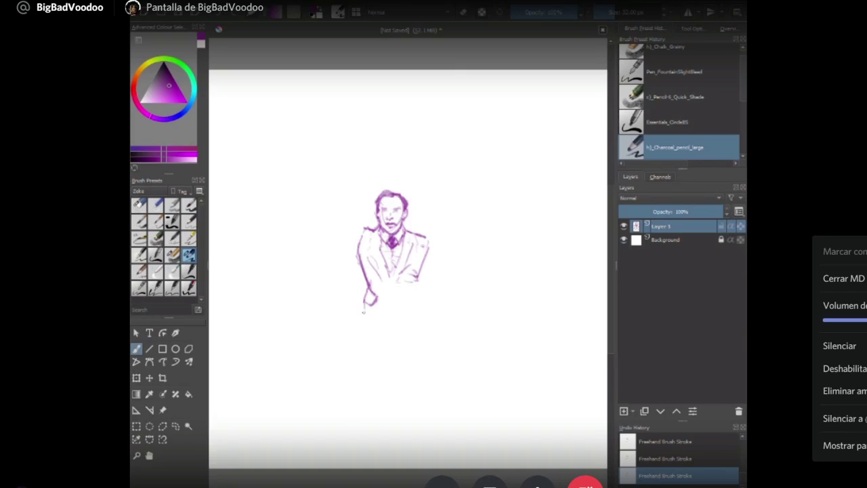
Draw the jacket front down to the hips and stretch the left arm outward.
{"action": "mouse_move", "coordinate": [364, 304]}
{"action": "left_mouse_down"}
{"action": "mouse_move", "coordinate": [363, 335]}
{"action": "mouse_move", "coordinate": [376, 336]}
{"action": "mouse_move", "coordinate": [388, 319]}
{"action": "left_mouse_up"}
{"action": "left_click_drag", "start_coordinate": [390, 294], "coordinate": [377, 340]}
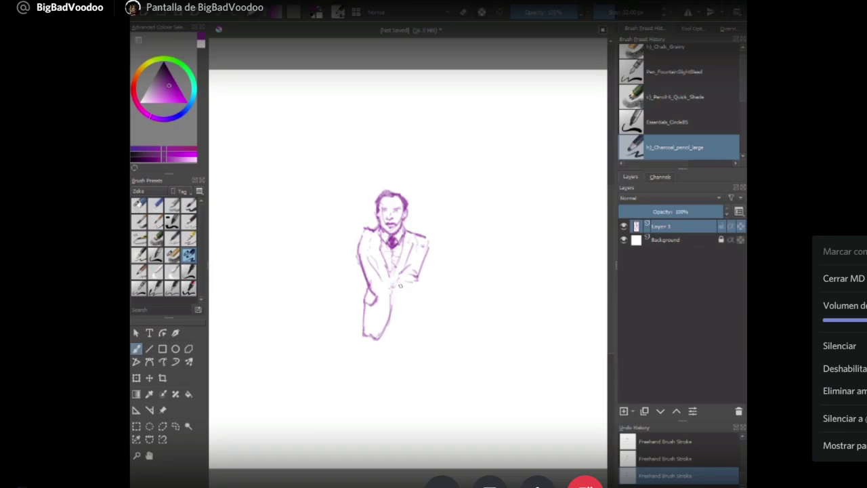
{"action": "left_click_drag", "start_coordinate": [389, 284], "coordinate": [380, 272]}
{"action": "mouse_move", "coordinate": [393, 310]}
{"action": "left_mouse_down"}
{"action": "mouse_move", "coordinate": [398, 335]}
{"action": "mouse_move", "coordinate": [414, 339]}
{"action": "left_mouse_up"}
{"action": "mouse_move", "coordinate": [416, 278]}
{"action": "left_mouse_down"}
{"action": "mouse_move", "coordinate": [419, 344]}
{"action": "mouse_move", "coordinate": [405, 339]}
{"action": "left_mouse_up"}
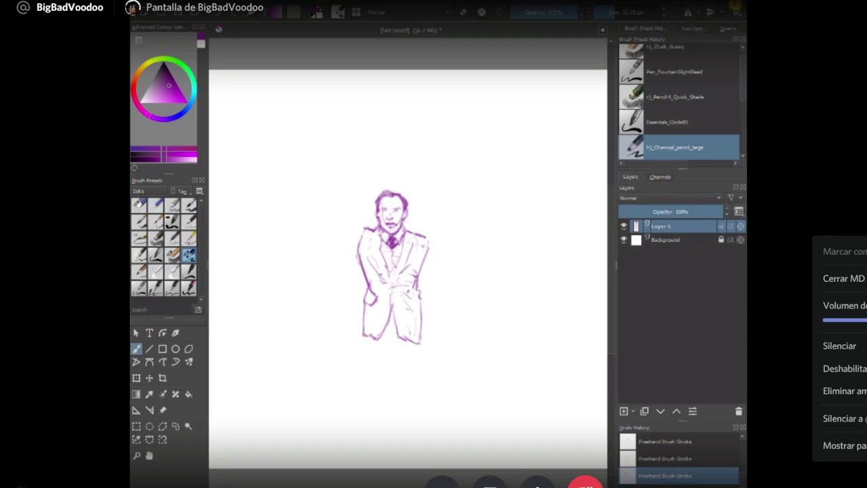
{"action": "mouse_move", "coordinate": [411, 291]}
{"action": "left_mouse_down"}
{"action": "mouse_move", "coordinate": [391, 290]}
{"action": "mouse_move", "coordinate": [415, 308]}
{"action": "left_mouse_up"}
{"action": "left_click_drag", "start_coordinate": [361, 230], "coordinate": [350, 235]}
{"action": "mouse_move", "coordinate": [347, 236]}
{"action": "left_mouse_down"}
{"action": "mouse_move", "coordinate": [331, 241]}
{"action": "mouse_move", "coordinate": [342, 256]}
{"action": "mouse_move", "coordinate": [313, 252]}
{"action": "mouse_move", "coordinate": [313, 239]}
{"action": "left_mouse_up"}
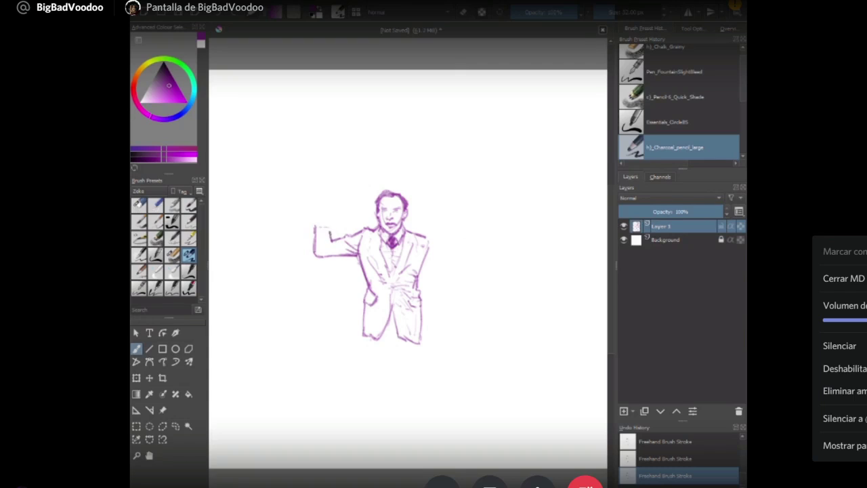
Sketch the raised hand's fingers, undo the stray hatching, and redraw them gripping a pistol.
{"action": "mouse_move", "coordinate": [329, 232]}
{"action": "left_mouse_down"}
{"action": "mouse_move", "coordinate": [326, 250]}
{"action": "mouse_move", "coordinate": [330, 230]}
{"action": "mouse_move", "coordinate": [358, 245]}
{"action": "mouse_move", "coordinate": [345, 248]}
{"action": "left_mouse_up"}
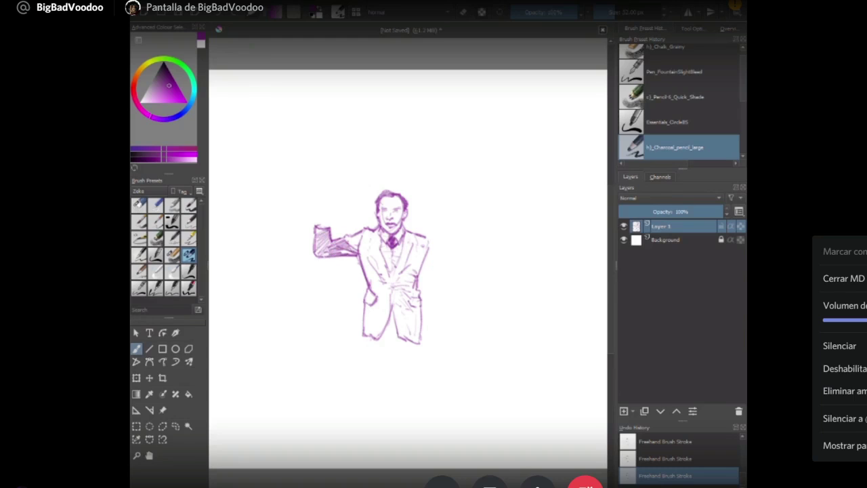
{"action": "key", "text": "ctrl+z"}
{"action": "key", "text": "ctrl+z"}
{"action": "key", "text": "ctrl+z"}
{"action": "key", "text": "ctrl+z"}
{"action": "key", "text": "ctrl+z"}
{"action": "key", "text": "ctrl+z"}
{"action": "key", "text": "ctrl+z"}
{"action": "key", "text": "ctrl+z"}
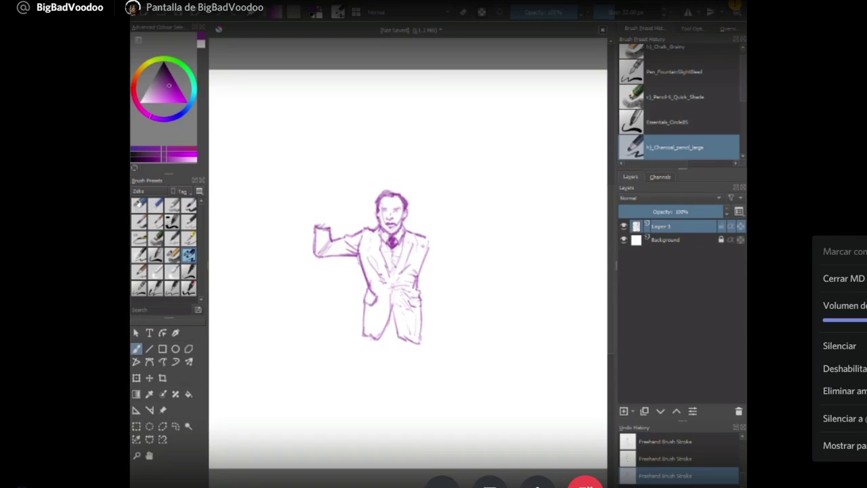
{"action": "mouse_move", "coordinate": [318, 228]}
{"action": "left_mouse_down"}
{"action": "mouse_move", "coordinate": [352, 208]}
{"action": "mouse_move", "coordinate": [349, 227]}
{"action": "mouse_move", "coordinate": [336, 218]}
{"action": "mouse_move", "coordinate": [339, 226]}
{"action": "mouse_move", "coordinate": [327, 227]}
{"action": "mouse_move", "coordinate": [342, 210]}
{"action": "mouse_move", "coordinate": [337, 221]}
{"action": "mouse_move", "coordinate": [352, 218]}
{"action": "mouse_move", "coordinate": [352, 204]}
{"action": "mouse_move", "coordinate": [372, 206]}
{"action": "mouse_move", "coordinate": [361, 205]}
{"action": "left_mouse_up"}
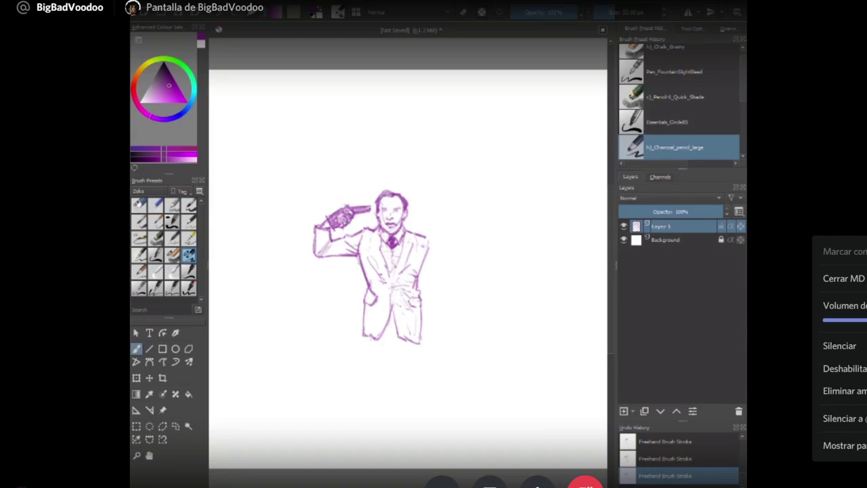
Darken the fist and gun barrel, then draw the right arm and sleeve down the jacket.
{"action": "left_click_drag", "start_coordinate": [344, 206], "coordinate": [336, 211]}
{"action": "mouse_move", "coordinate": [373, 204]}
{"action": "left_mouse_down"}
{"action": "mouse_move", "coordinate": [364, 205]}
{"action": "mouse_move", "coordinate": [373, 212]}
{"action": "left_mouse_up"}
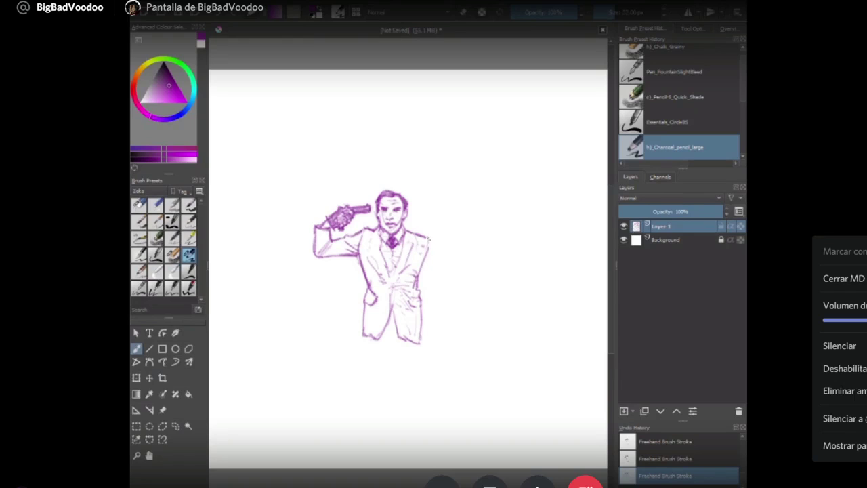
{"action": "left_click_drag", "start_coordinate": [429, 239], "coordinate": [428, 279]}
{"action": "mouse_move", "coordinate": [428, 237]}
{"action": "left_mouse_down"}
{"action": "mouse_move", "coordinate": [438, 270]}
{"action": "mouse_move", "coordinate": [426, 273]}
{"action": "mouse_move", "coordinate": [427, 290]}
{"action": "mouse_move", "coordinate": [440, 282]}
{"action": "mouse_move", "coordinate": [431, 281]}
{"action": "mouse_move", "coordinate": [444, 296]}
{"action": "mouse_move", "coordinate": [429, 334]}
{"action": "left_mouse_up"}
{"action": "mouse_move", "coordinate": [439, 299]}
{"action": "left_mouse_down"}
{"action": "mouse_move", "coordinate": [444, 339]}
{"action": "mouse_move", "coordinate": [426, 335]}
{"action": "mouse_move", "coordinate": [437, 330]}
{"action": "left_mouse_up"}
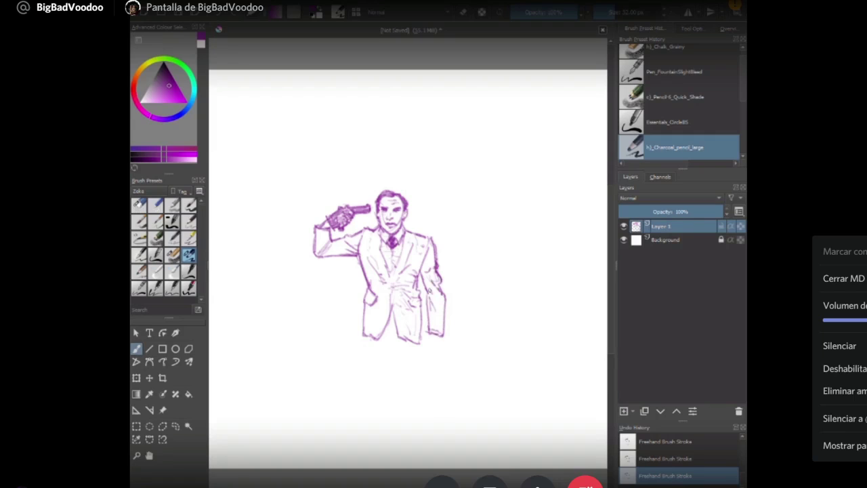
{"action": "left_click_drag", "start_coordinate": [439, 279], "coordinate": [447, 313]}
{"action": "left_click_drag", "start_coordinate": [439, 277], "coordinate": [445, 341]}
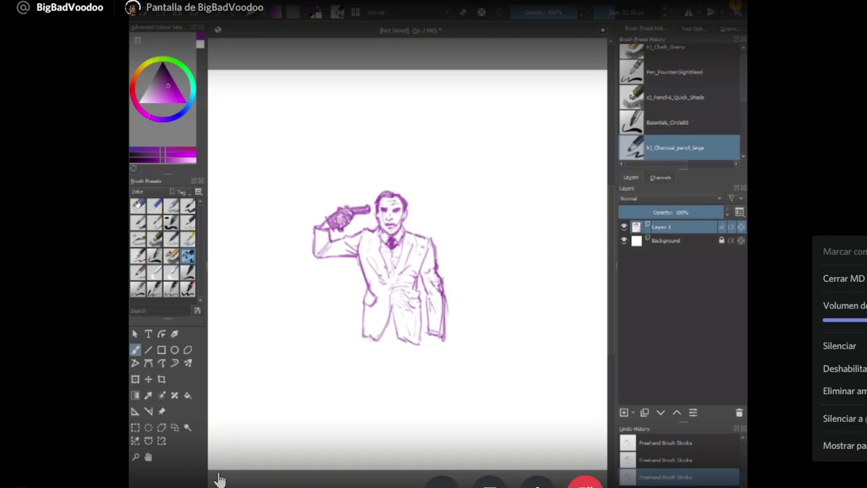
Erase the old right arm lines beside the jacket.
{"action": "key", "text": "Escape"}
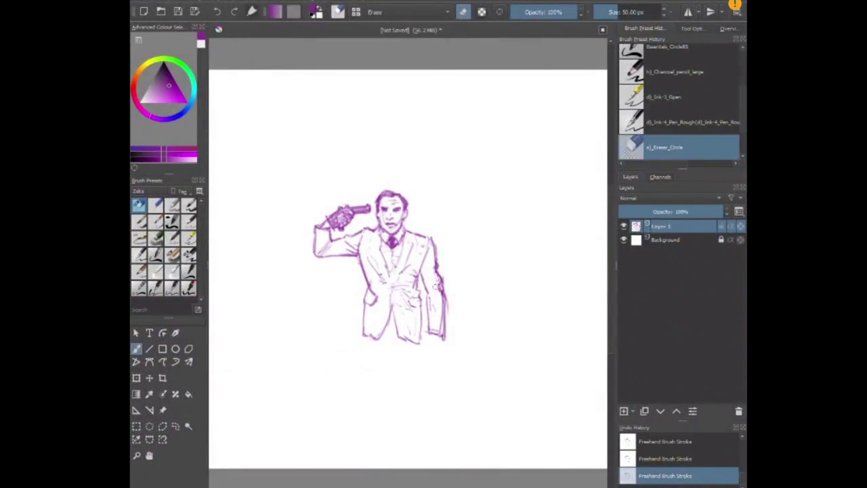
{"action": "left_click_drag", "start_coordinate": [435, 265], "coordinate": [444, 338]}
{"action": "left_click_drag", "start_coordinate": [440, 297], "coordinate": [431, 336]}
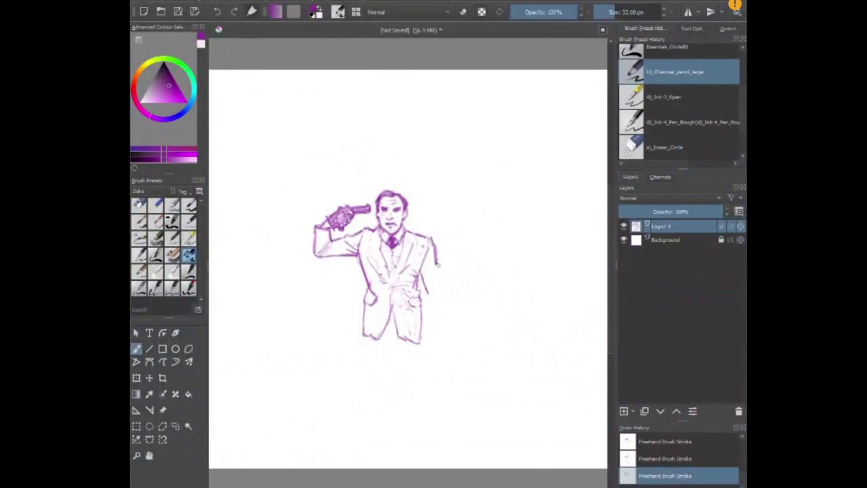
Redraw the right arm hanging beside the jacket, ending in a hand below the hem.
{"action": "left_click_drag", "start_coordinate": [437, 269], "coordinate": [444, 313]}
{"action": "mouse_move", "coordinate": [422, 280]}
{"action": "left_mouse_down"}
{"action": "mouse_move", "coordinate": [428, 305]}
{"action": "mouse_move", "coordinate": [443, 306]}
{"action": "mouse_move", "coordinate": [445, 336]}
{"action": "mouse_move", "coordinate": [429, 336]}
{"action": "left_mouse_up"}
{"action": "mouse_move", "coordinate": [428, 302]}
{"action": "left_mouse_down"}
{"action": "mouse_move", "coordinate": [430, 347]}
{"action": "mouse_move", "coordinate": [442, 334]}
{"action": "mouse_move", "coordinate": [445, 343]}
{"action": "mouse_move", "coordinate": [432, 287]}
{"action": "left_mouse_up"}
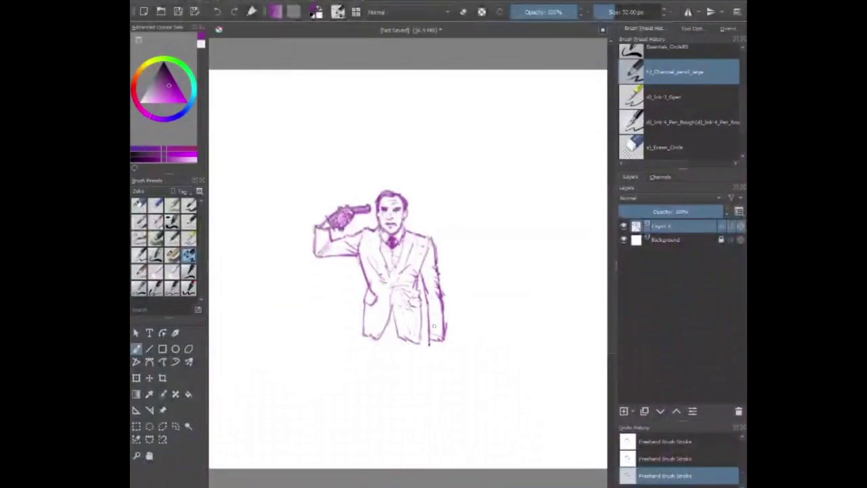
{"action": "left_click_drag", "start_coordinate": [425, 309], "coordinate": [432, 321]}
{"action": "mouse_move", "coordinate": [425, 347]}
{"action": "left_mouse_down"}
{"action": "mouse_move", "coordinate": [432, 359]}
{"action": "mouse_move", "coordinate": [445, 344]}
{"action": "mouse_move", "coordinate": [438, 359]}
{"action": "mouse_move", "coordinate": [425, 356]}
{"action": "left_mouse_up"}
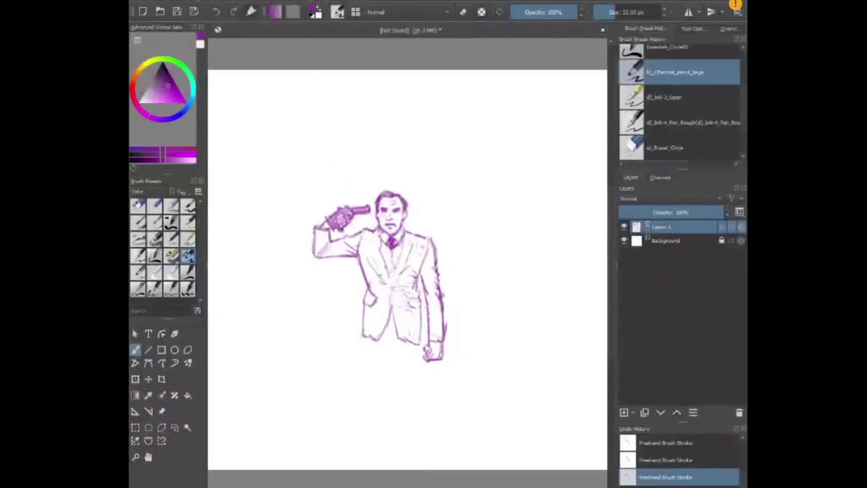
Draw both trouser legs down from the jacket hem to the feet.
{"action": "left_click_drag", "start_coordinate": [335, 214], "coordinate": [353, 229]}
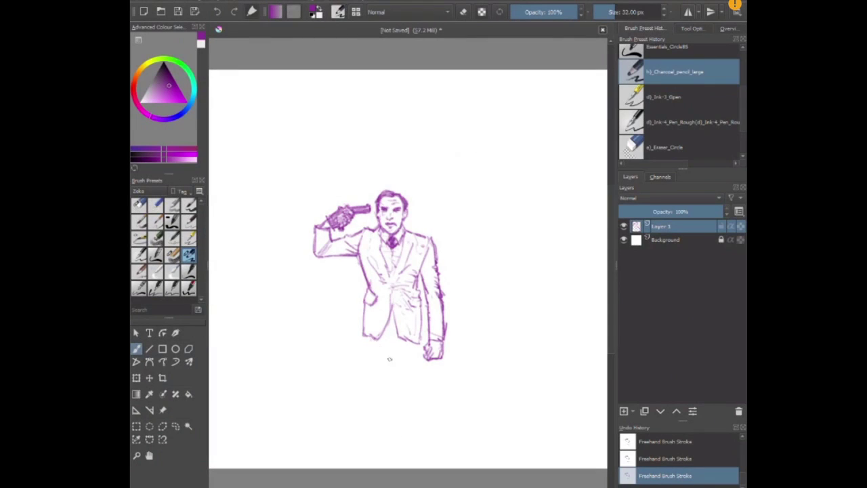
{"action": "left_click_drag", "start_coordinate": [388, 345], "coordinate": [402, 394]}
{"action": "left_click_drag", "start_coordinate": [401, 366], "coordinate": [404, 393]}
{"action": "mouse_move", "coordinate": [420, 345]}
{"action": "left_mouse_down"}
{"action": "mouse_move", "coordinate": [414, 381]}
{"action": "mouse_move", "coordinate": [421, 393]}
{"action": "mouse_move", "coordinate": [410, 388]}
{"action": "mouse_move", "coordinate": [423, 380]}
{"action": "mouse_move", "coordinate": [433, 456]}
{"action": "left_mouse_up"}
{"action": "mouse_move", "coordinate": [391, 350]}
{"action": "left_mouse_down"}
{"action": "mouse_move", "coordinate": [411, 448]}
{"action": "mouse_move", "coordinate": [433, 459]}
{"action": "mouse_move", "coordinate": [409, 376]}
{"action": "left_mouse_up"}
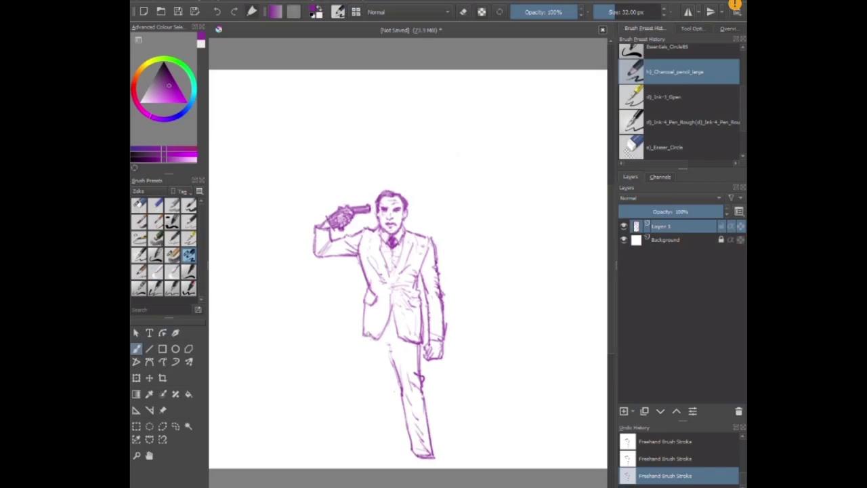
{"action": "left_click_drag", "start_coordinate": [367, 336], "coordinate": [368, 396]}
{"action": "mouse_move", "coordinate": [391, 356]}
{"action": "left_mouse_down"}
{"action": "mouse_move", "coordinate": [385, 457]}
{"action": "mouse_move", "coordinate": [373, 459]}
{"action": "mouse_move", "coordinate": [354, 447]}
{"action": "mouse_move", "coordinate": [368, 430]}
{"action": "mouse_move", "coordinate": [367, 402]}
{"action": "mouse_move", "coordinate": [359, 449]}
{"action": "mouse_move", "coordinate": [383, 432]}
{"action": "mouse_move", "coordinate": [371, 402]}
{"action": "left_mouse_up"}
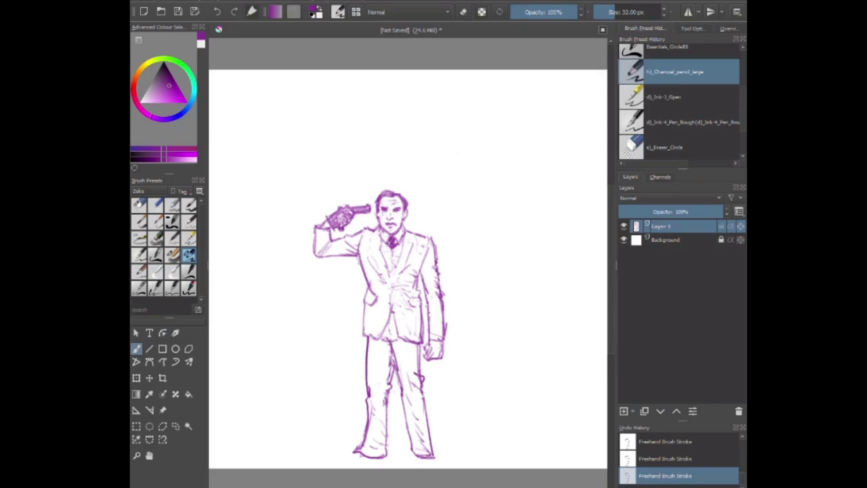
Hatch shading between the legs, undo two extra strokes, and erase a stray mark by the right hand.
{"action": "mouse_move", "coordinate": [393, 364]}
{"action": "left_mouse_down"}
{"action": "mouse_move", "coordinate": [385, 382]}
{"action": "mouse_move", "coordinate": [382, 368]}
{"action": "left_mouse_up"}
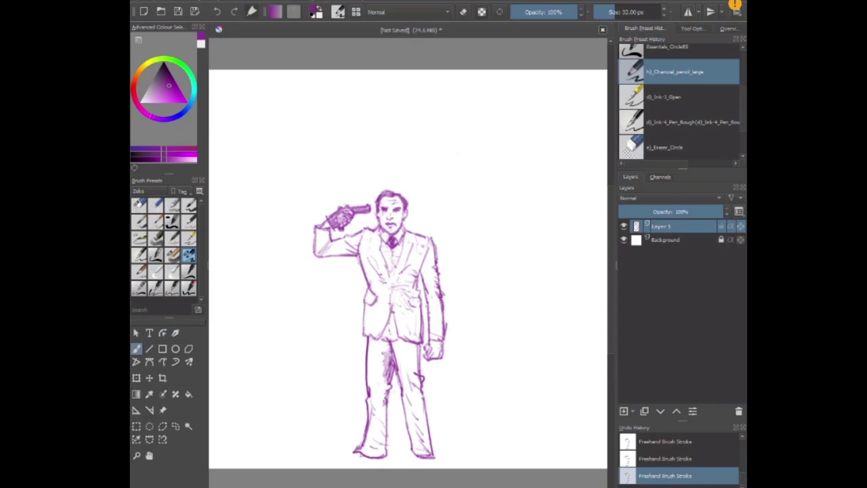
{"action": "left_click_drag", "start_coordinate": [390, 338], "coordinate": [380, 354]}
{"action": "left_click_drag", "start_coordinate": [387, 334], "coordinate": [378, 345]}
{"action": "left_click_drag", "start_coordinate": [385, 329], "coordinate": [381, 339]}
{"action": "key", "text": "ctrl+z"}
{"action": "key", "text": "ctrl+z"}
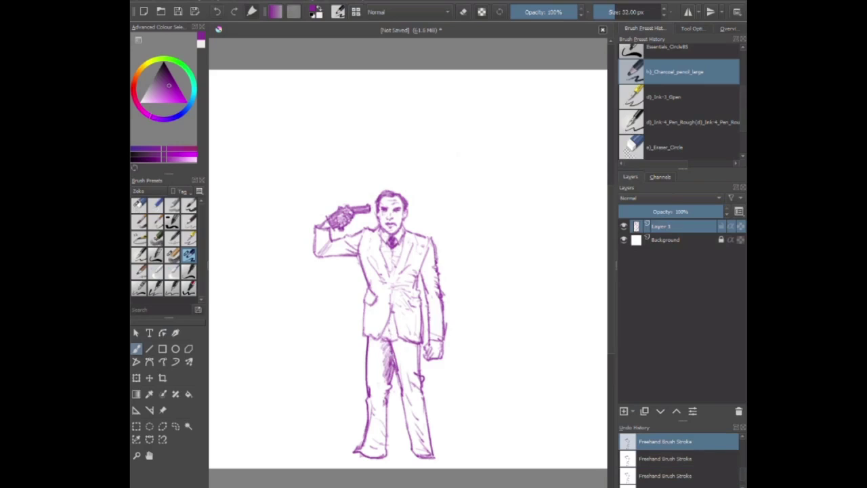
{"action": "key", "text": "ctrl+z"}
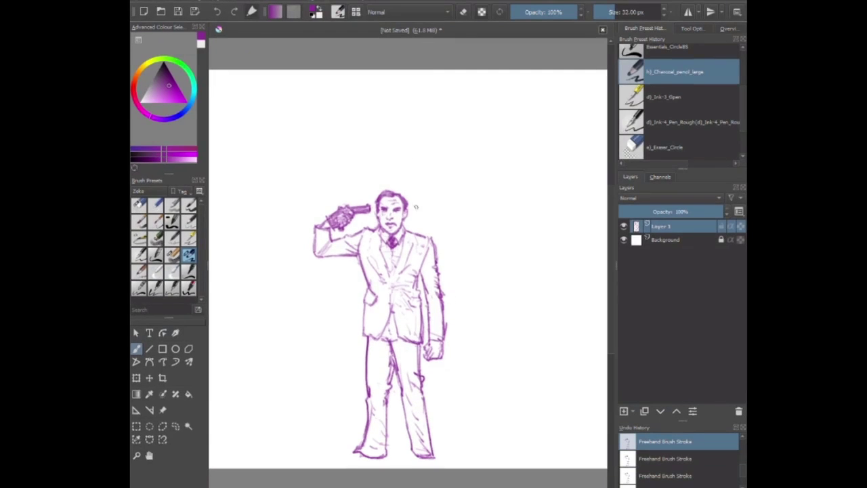
{"action": "key", "text": "e"}
{"action": "left_click_drag", "start_coordinate": [447, 324], "coordinate": [447, 319]}
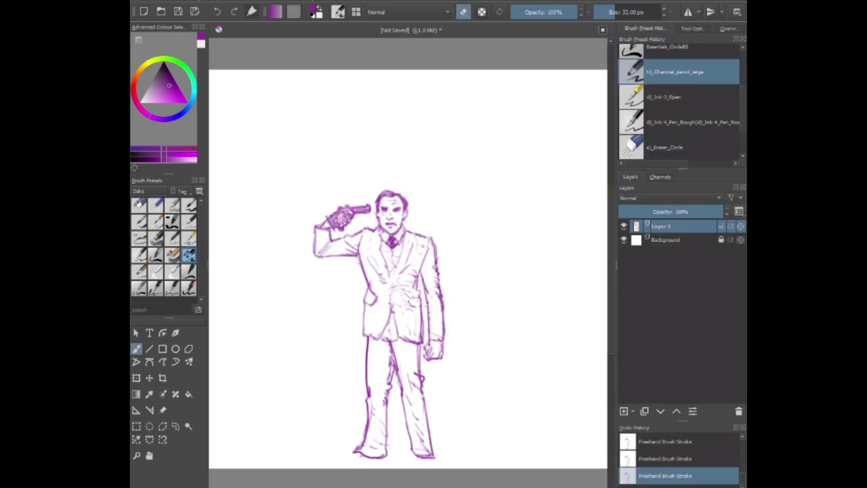
Move the whole figure higher with a transform, then erase stray marks near the feet.
{"action": "key", "text": "ctrl+r"}
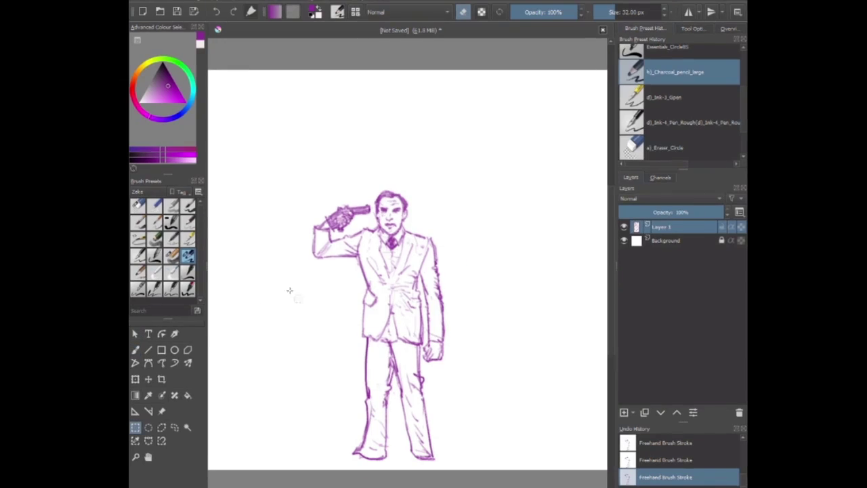
{"action": "key", "text": "ctrl+t"}
{"action": "left_click_drag", "start_coordinate": [341, 292], "coordinate": [344, 238]}
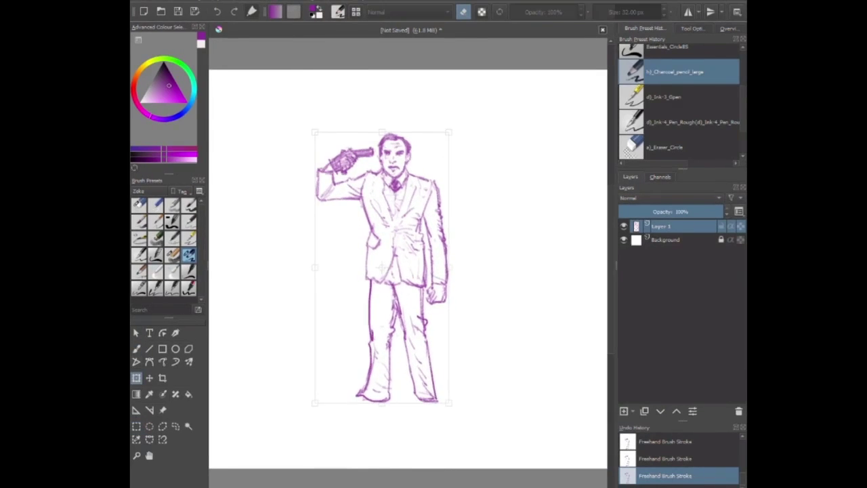
{"action": "key", "text": "b"}
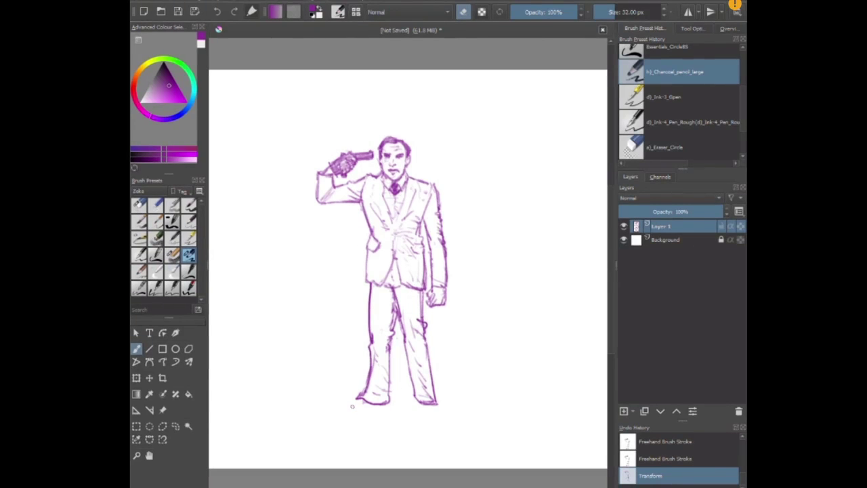
{"action": "left_click", "coordinate": [389, 405]}
Draw the left and right shoes with ground shadows and a darkened heel, and reinforce the left thigh.
{"action": "key", "text": "e"}
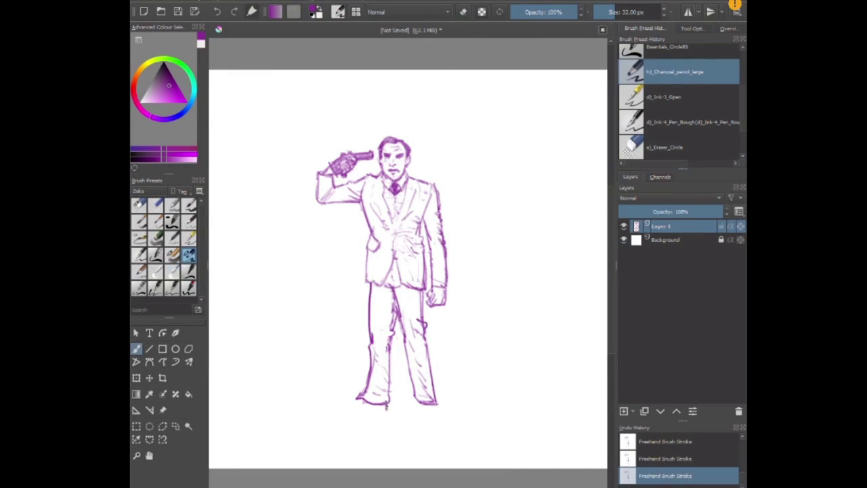
{"action": "left_click_drag", "start_coordinate": [374, 411], "coordinate": [384, 407]}
{"action": "mouse_move", "coordinate": [373, 409]}
{"action": "left_mouse_down"}
{"action": "mouse_move", "coordinate": [336, 416]}
{"action": "mouse_move", "coordinate": [361, 397]}
{"action": "mouse_move", "coordinate": [370, 402]}
{"action": "mouse_move", "coordinate": [351, 408]}
{"action": "mouse_move", "coordinate": [377, 406]}
{"action": "left_mouse_up"}
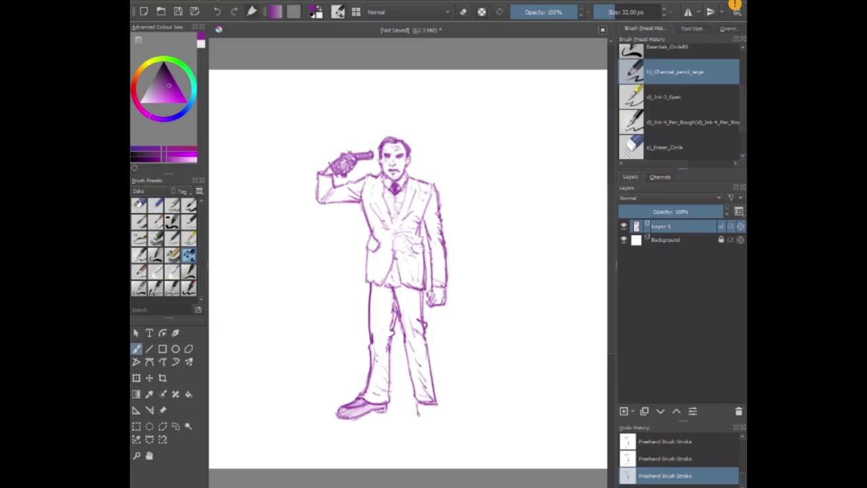
{"action": "left_click_drag", "start_coordinate": [428, 421], "coordinate": [455, 430]}
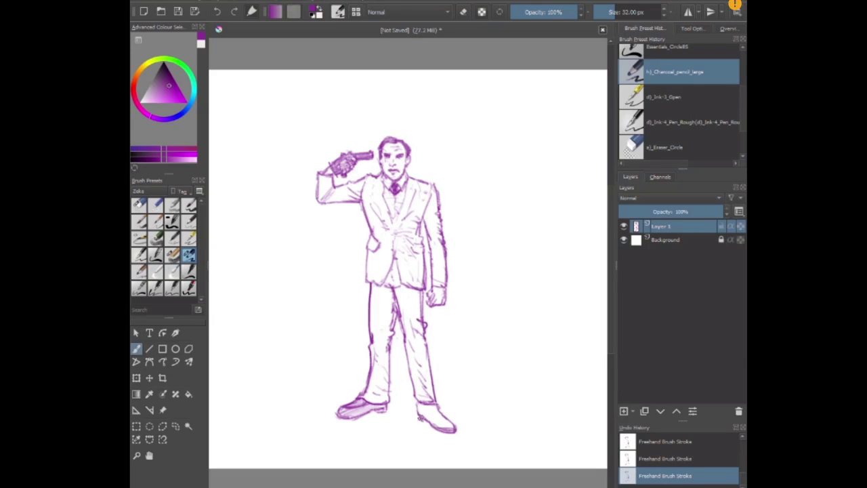
{"action": "mouse_move", "coordinate": [418, 400]}
{"action": "left_mouse_down"}
{"action": "mouse_move", "coordinate": [417, 412]}
{"action": "mouse_move", "coordinate": [453, 427]}
{"action": "left_mouse_up"}
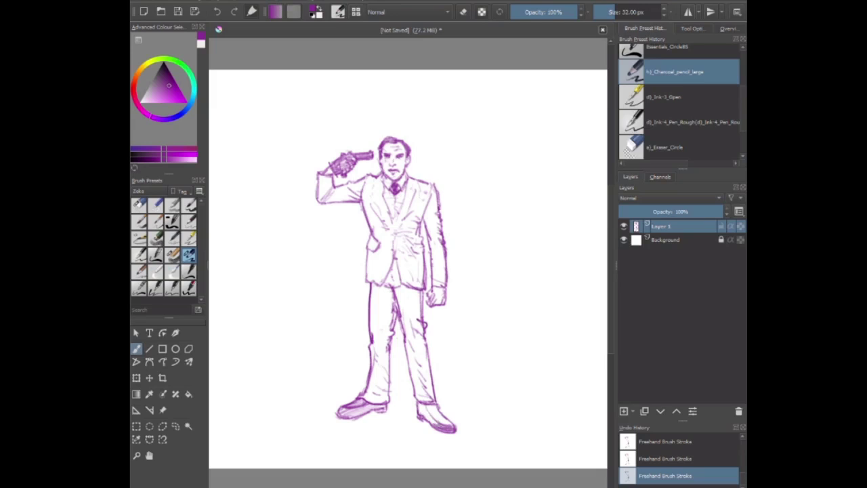
{"action": "mouse_move", "coordinate": [436, 424]}
{"action": "left_mouse_down"}
{"action": "mouse_move", "coordinate": [416, 409]}
{"action": "mouse_move", "coordinate": [427, 405]}
{"action": "mouse_move", "coordinate": [439, 419]}
{"action": "left_mouse_up"}
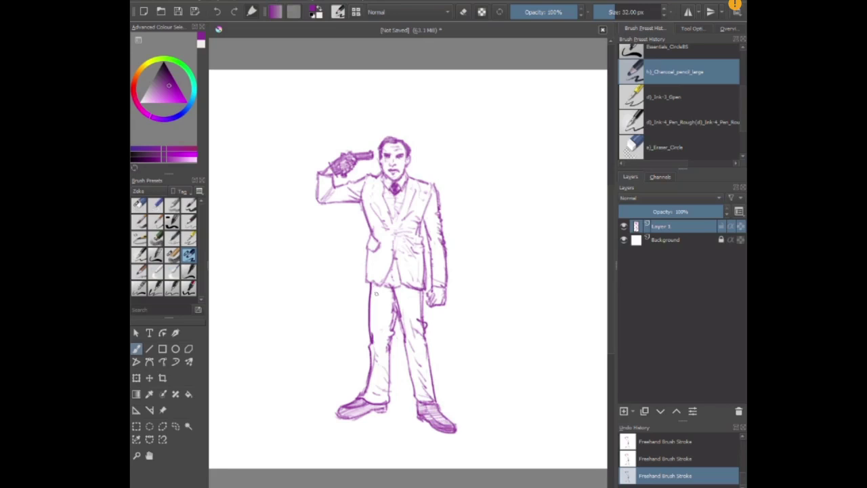
{"action": "left_click_drag", "start_coordinate": [374, 292], "coordinate": [369, 326]}
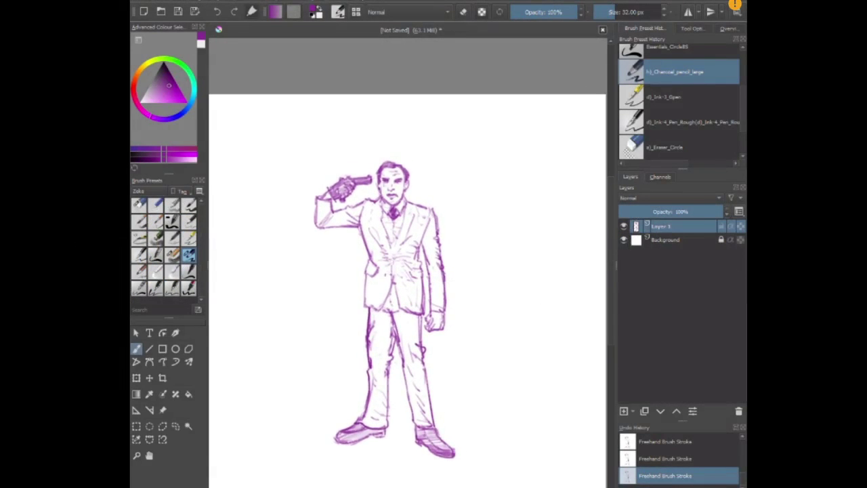
Hatch the raised sleeve, chest, right lapel, waist and lower jacket front.
{"action": "left_click_drag", "start_coordinate": [321, 222], "coordinate": [314, 262]}
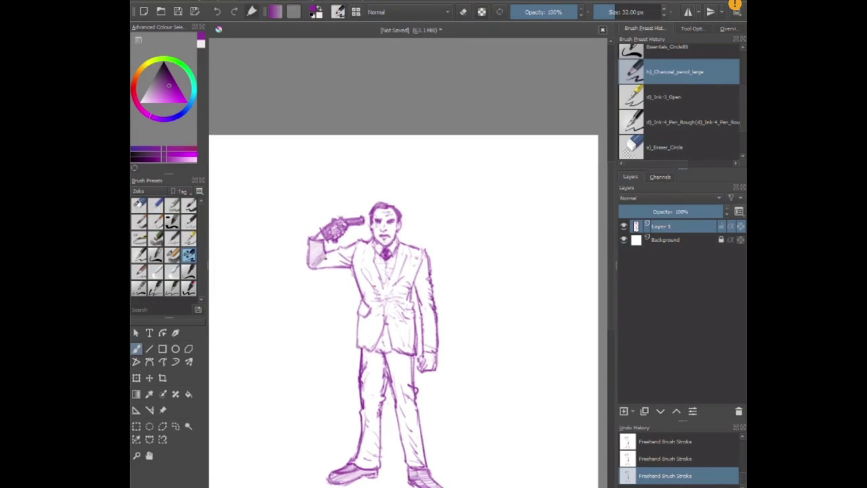
{"action": "mouse_move", "coordinate": [333, 260]}
{"action": "left_mouse_down"}
{"action": "mouse_move", "coordinate": [342, 263]}
{"action": "mouse_move", "coordinate": [335, 256]}
{"action": "mouse_move", "coordinate": [354, 250]}
{"action": "left_mouse_up"}
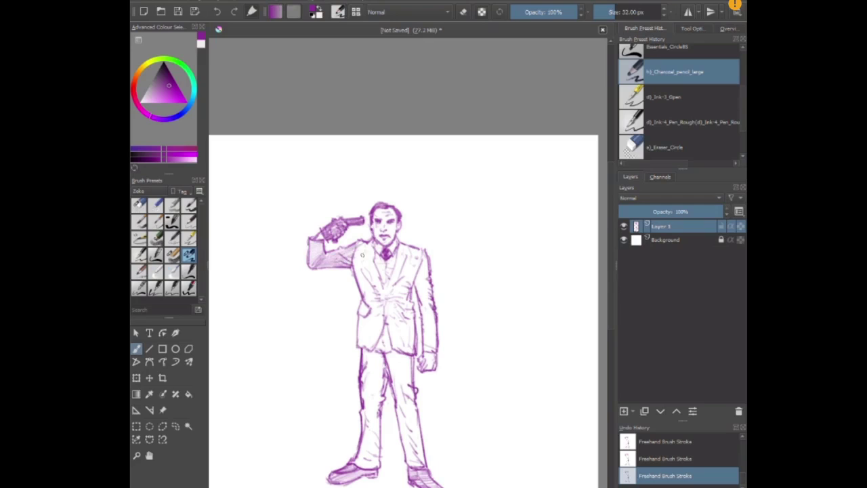
{"action": "mouse_move", "coordinate": [384, 301]}
{"action": "left_mouse_down"}
{"action": "mouse_move", "coordinate": [360, 301]}
{"action": "mouse_move", "coordinate": [367, 288]}
{"action": "mouse_move", "coordinate": [358, 290]}
{"action": "mouse_move", "coordinate": [353, 271]}
{"action": "mouse_move", "coordinate": [359, 247]}
{"action": "left_mouse_up"}
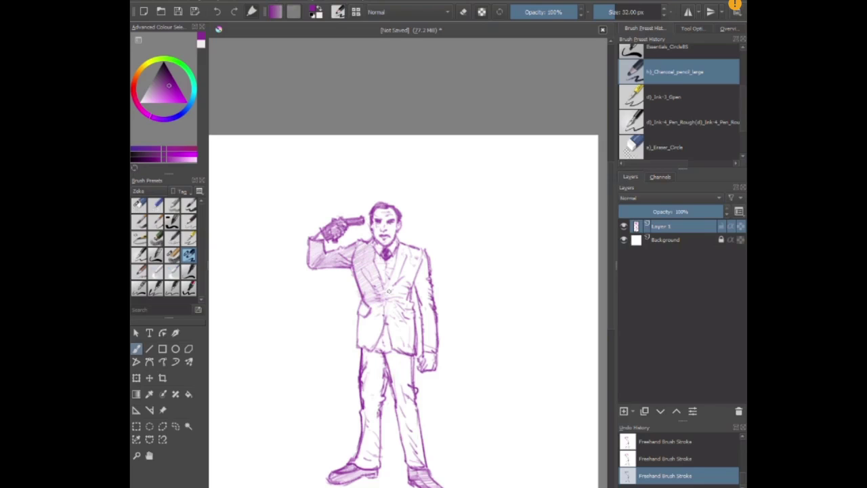
{"action": "left_click_drag", "start_coordinate": [409, 265], "coordinate": [390, 280]}
{"action": "mouse_move", "coordinate": [412, 256]}
{"action": "left_mouse_down"}
{"action": "mouse_move", "coordinate": [394, 265]}
{"action": "mouse_move", "coordinate": [404, 262]}
{"action": "mouse_move", "coordinate": [394, 284]}
{"action": "left_mouse_up"}
{"action": "mouse_move", "coordinate": [416, 277]}
{"action": "left_mouse_down"}
{"action": "mouse_move", "coordinate": [382, 302]}
{"action": "mouse_move", "coordinate": [389, 323]}
{"action": "left_mouse_up"}
{"action": "mouse_move", "coordinate": [415, 315]}
{"action": "left_mouse_down"}
{"action": "mouse_move", "coordinate": [385, 328]}
{"action": "mouse_move", "coordinate": [392, 347]}
{"action": "left_mouse_up"}
{"action": "mouse_move", "coordinate": [418, 342]}
{"action": "left_mouse_down"}
{"action": "mouse_move", "coordinate": [393, 351]}
{"action": "mouse_move", "coordinate": [402, 355]}
{"action": "left_mouse_up"}
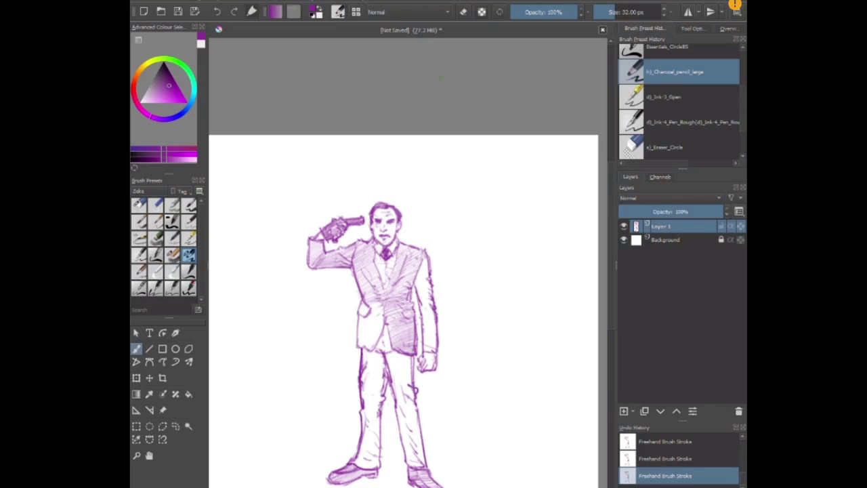
Hatch the jacket's lower-left part and right edge, toggling eraser mode and alpha lock along the way.
{"action": "key", "text": "e"}
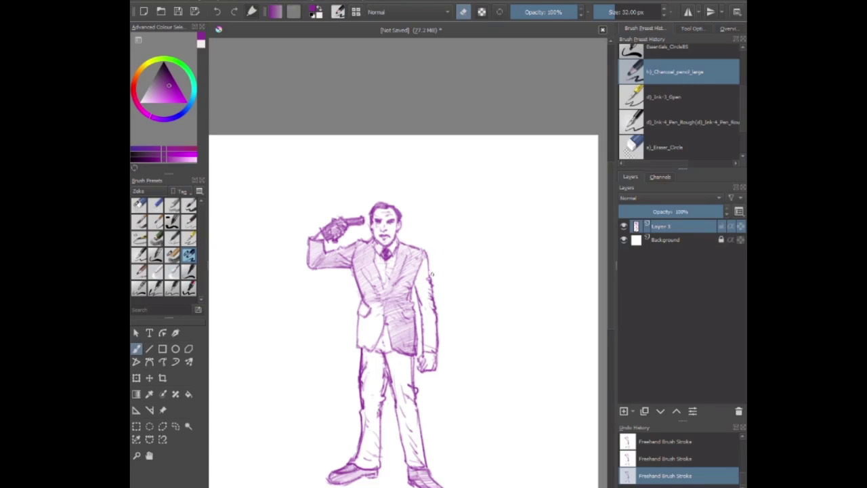
{"action": "key", "text": "e"}
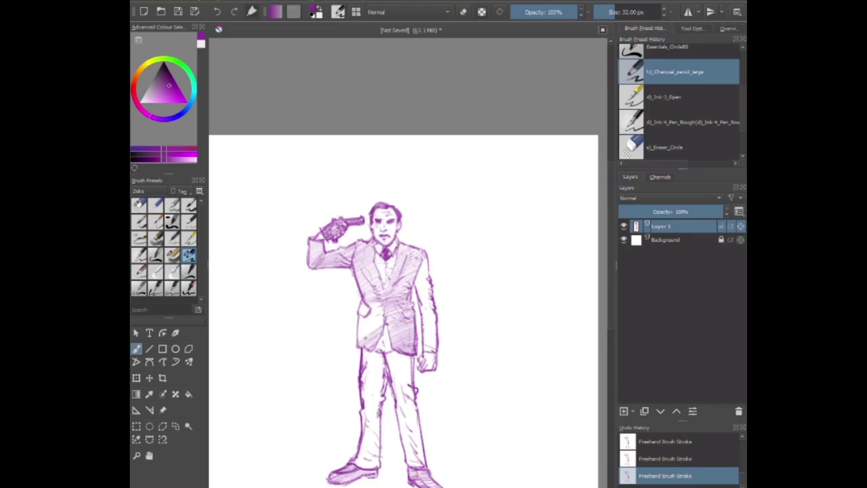
{"action": "mouse_move", "coordinate": [359, 340]}
{"action": "left_mouse_down"}
{"action": "mouse_move", "coordinate": [387, 313]}
{"action": "mouse_move", "coordinate": [383, 297]}
{"action": "mouse_move", "coordinate": [363, 301]}
{"action": "mouse_move", "coordinate": [371, 305]}
{"action": "left_mouse_up"}
{"action": "key", "text": "e"}
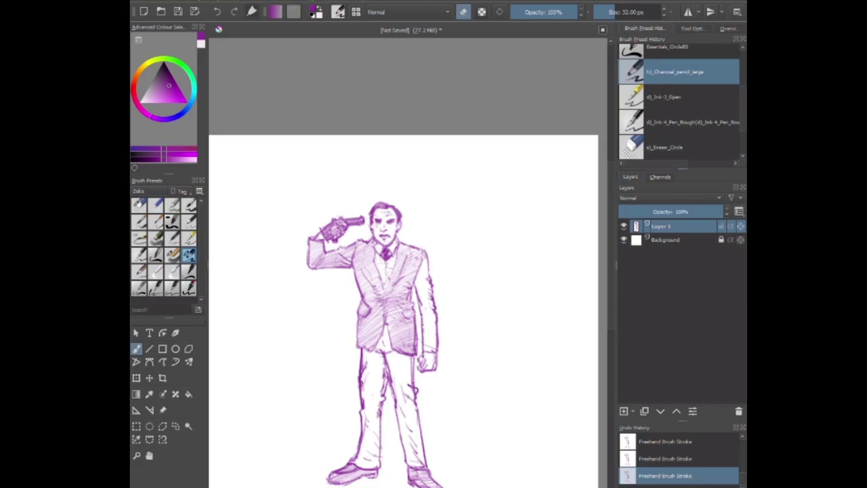
{"action": "key", "text": "slash"}
{"action": "key", "text": "e"}
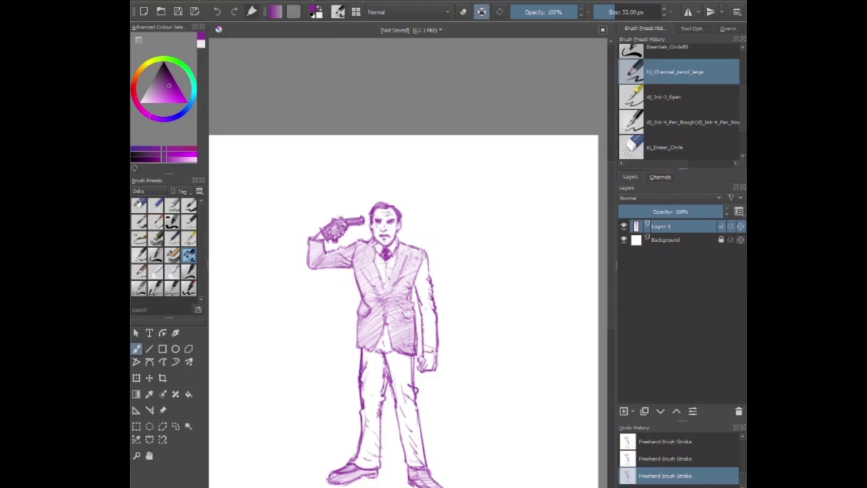
{"action": "key", "text": "slash"}
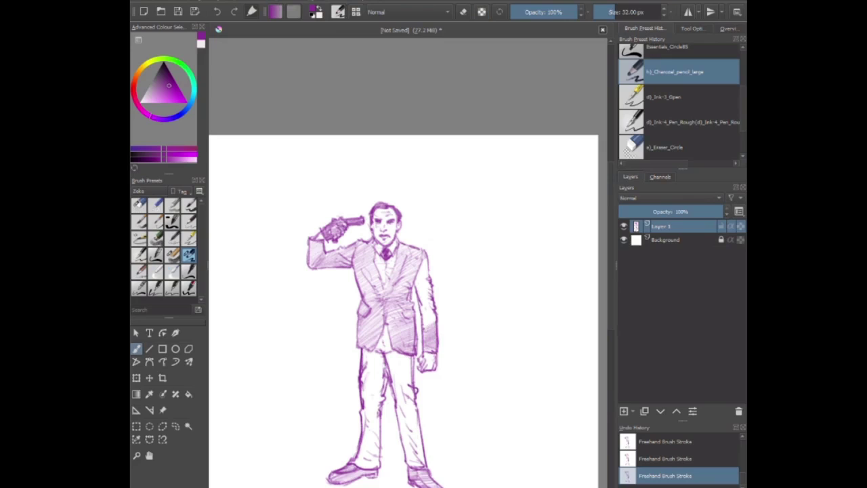
{"action": "left_click_drag", "start_coordinate": [429, 308], "coordinate": [423, 265]}
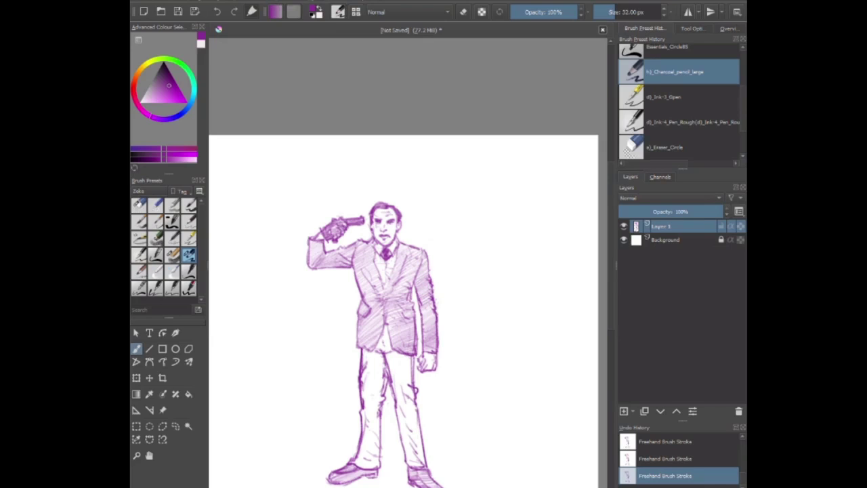
Hatch the left shoe, upper left trouser leg, and the right trouser leg from bottom to top.
{"action": "mouse_move", "coordinate": [380, 465]}
{"action": "left_mouse_down"}
{"action": "mouse_move", "coordinate": [356, 460]}
{"action": "mouse_move", "coordinate": [363, 381]}
{"action": "left_mouse_up"}
{"action": "mouse_move", "coordinate": [387, 360]}
{"action": "left_mouse_down"}
{"action": "mouse_move", "coordinate": [361, 377]}
{"action": "mouse_move", "coordinate": [364, 370]}
{"action": "left_mouse_up"}
{"action": "mouse_move", "coordinate": [385, 348]}
{"action": "left_mouse_down"}
{"action": "mouse_move", "coordinate": [365, 365]}
{"action": "mouse_move", "coordinate": [384, 353]}
{"action": "mouse_move", "coordinate": [377, 344]}
{"action": "left_mouse_up"}
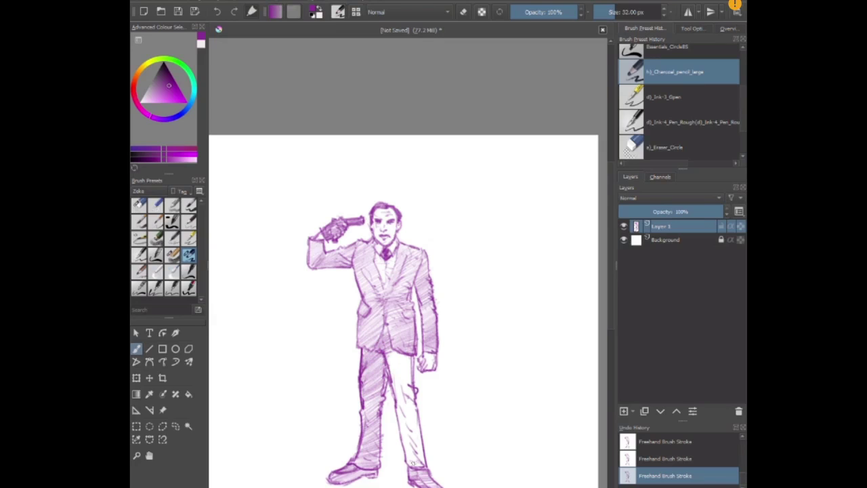
{"action": "mouse_move", "coordinate": [424, 461]}
{"action": "left_mouse_down"}
{"action": "mouse_move", "coordinate": [405, 466]}
{"action": "mouse_move", "coordinate": [404, 446]}
{"action": "left_mouse_up"}
{"action": "left_click_drag", "start_coordinate": [419, 434], "coordinate": [404, 438]}
{"action": "mouse_move", "coordinate": [419, 427]}
{"action": "left_mouse_down"}
{"action": "mouse_move", "coordinate": [397, 439]}
{"action": "mouse_move", "coordinate": [405, 416]}
{"action": "mouse_move", "coordinate": [394, 410]}
{"action": "left_mouse_up"}
{"action": "left_click_drag", "start_coordinate": [415, 394], "coordinate": [396, 403]}
{"action": "left_click_drag", "start_coordinate": [413, 387], "coordinate": [396, 398]}
{"action": "left_click_drag", "start_coordinate": [410, 387], "coordinate": [396, 392]}
{"action": "mouse_move", "coordinate": [412, 374]}
{"action": "left_mouse_down"}
{"action": "mouse_move", "coordinate": [396, 386]}
{"action": "mouse_move", "coordinate": [386, 363]}
{"action": "left_mouse_up"}
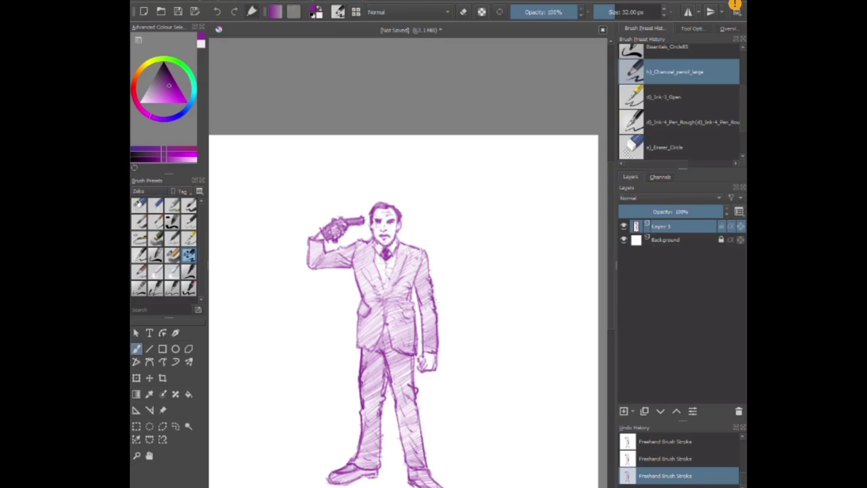
Toggle eraser mode off again and hatch shading on the vest and shirt.
{"action": "key", "text": "e"}
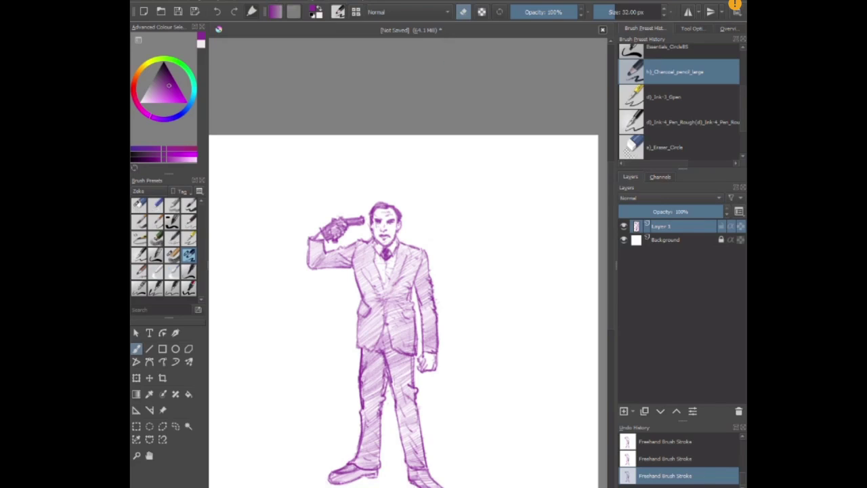
{"action": "key", "text": "e"}
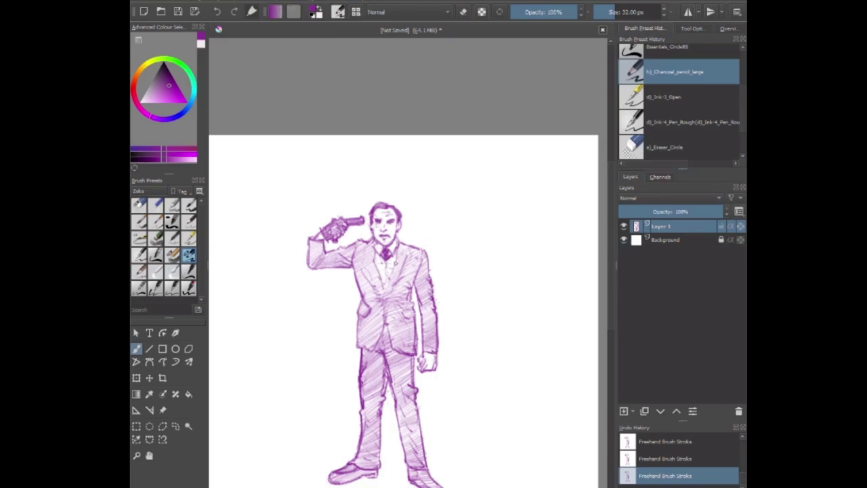
{"action": "left_click_drag", "start_coordinate": [386, 283], "coordinate": [385, 265]}
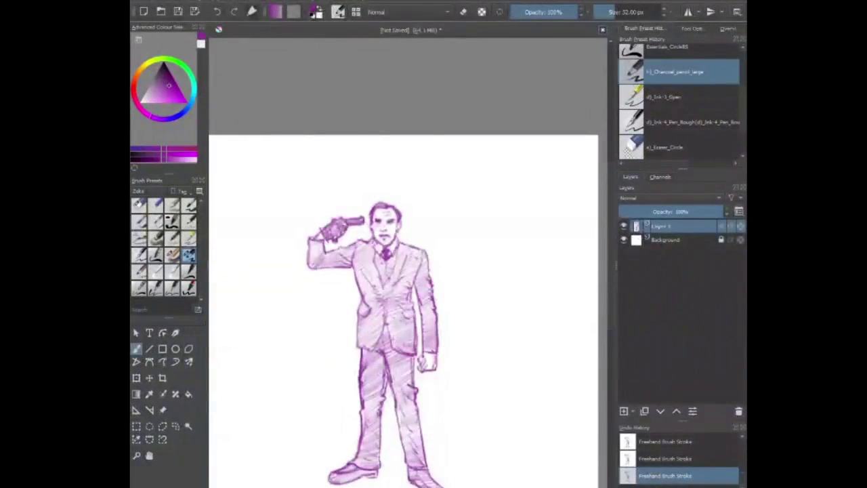
Add a new layer and sketch a fedora's brim and crown with hair and marks below.
{"action": "key", "text": "Insert"}
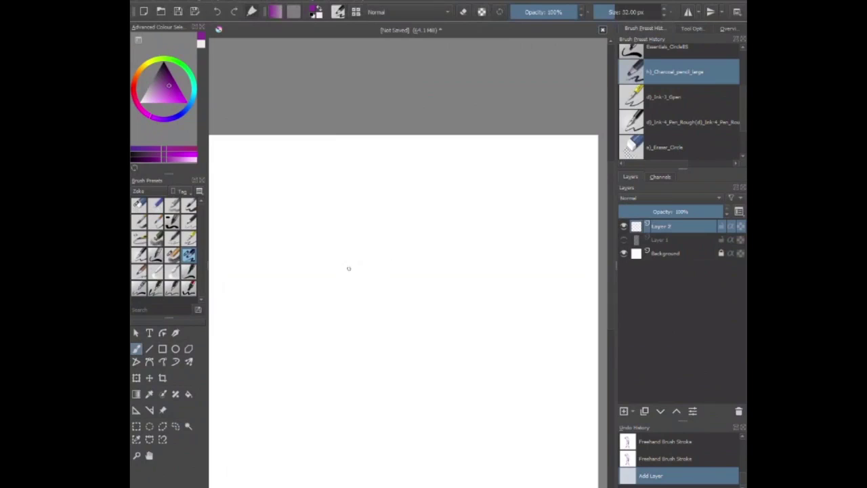
{"action": "mouse_move", "coordinate": [366, 268]}
{"action": "left_mouse_down"}
{"action": "mouse_move", "coordinate": [336, 269]}
{"action": "mouse_move", "coordinate": [386, 266]}
{"action": "mouse_move", "coordinate": [322, 264]}
{"action": "mouse_move", "coordinate": [332, 250]}
{"action": "mouse_move", "coordinate": [332, 262]}
{"action": "mouse_move", "coordinate": [375, 262]}
{"action": "left_mouse_up"}
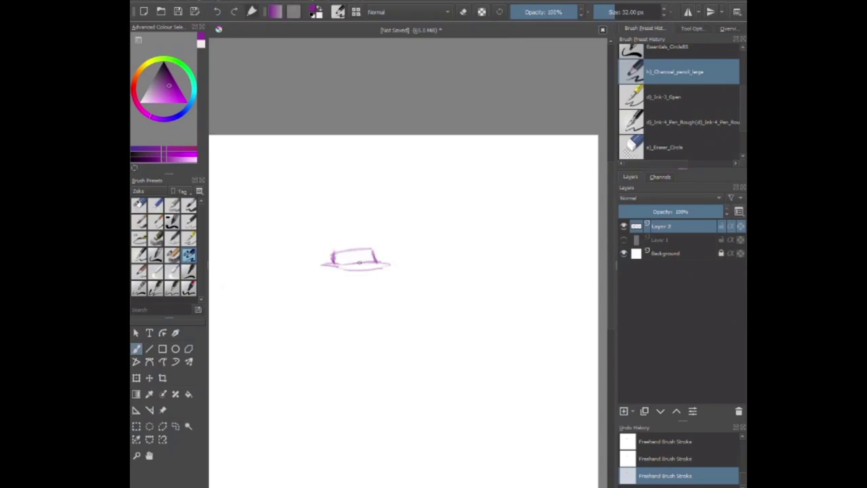
{"action": "mouse_move", "coordinate": [359, 262]}
{"action": "left_mouse_down"}
{"action": "mouse_move", "coordinate": [339, 255]}
{"action": "mouse_move", "coordinate": [366, 261]}
{"action": "mouse_move", "coordinate": [332, 264]}
{"action": "mouse_move", "coordinate": [333, 241]}
{"action": "mouse_move", "coordinate": [371, 238]}
{"action": "mouse_move", "coordinate": [371, 254]}
{"action": "mouse_move", "coordinate": [370, 241]}
{"action": "mouse_move", "coordinate": [332, 241]}
{"action": "mouse_move", "coordinate": [353, 242]}
{"action": "left_mouse_up"}
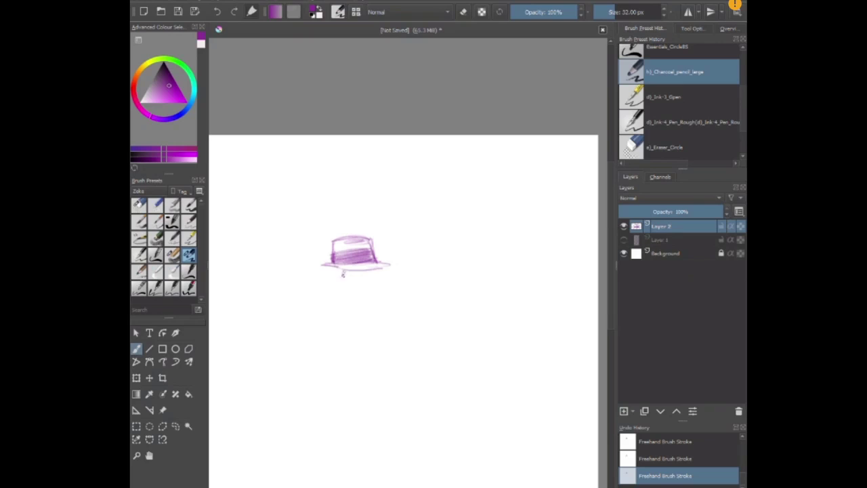
{"action": "mouse_move", "coordinate": [335, 271]}
{"action": "left_mouse_down"}
{"action": "mouse_move", "coordinate": [343, 285]}
{"action": "mouse_move", "coordinate": [342, 268]}
{"action": "left_mouse_up"}
{"action": "left_click_drag", "start_coordinate": [363, 274], "coordinate": [353, 271]}
{"action": "left_click_drag", "start_coordinate": [370, 283], "coordinate": [368, 286]}
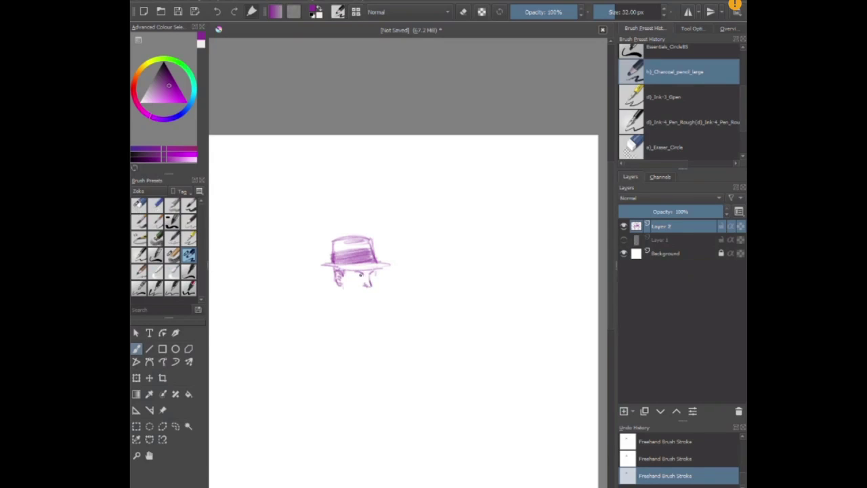
{"action": "left_click_drag", "start_coordinate": [360, 276], "coordinate": [358, 277]}
Draw the face's right side, nose, mouth and jaw, erasing a stray stroke under the chin.
{"action": "left_click_drag", "start_coordinate": [372, 271], "coordinate": [372, 301]}
{"action": "key", "text": "e"}
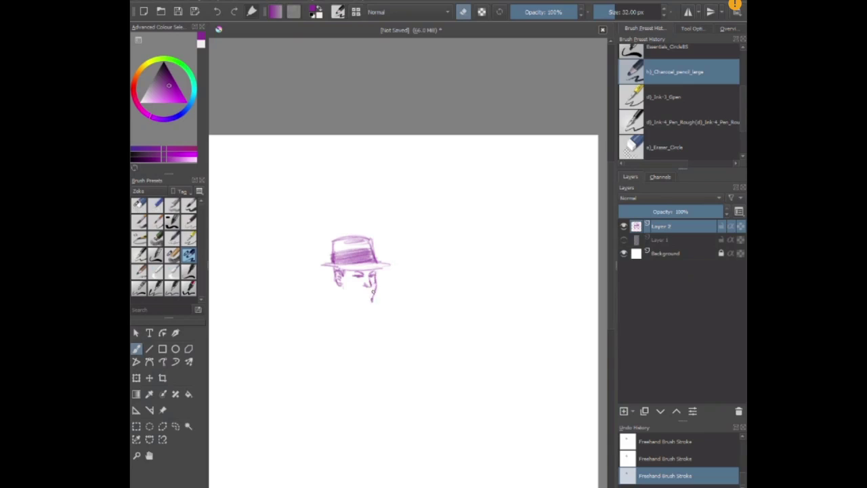
{"action": "left_click_drag", "start_coordinate": [372, 292], "coordinate": [374, 291]}
{"action": "key", "text": "e"}
{"action": "left_click_drag", "start_coordinate": [363, 269], "coordinate": [372, 274]}
{"action": "left_click_drag", "start_coordinate": [375, 273], "coordinate": [369, 303]}
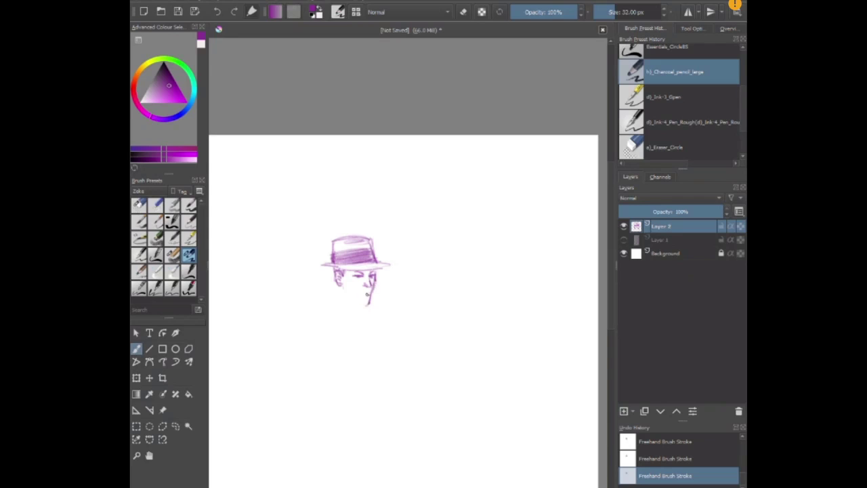
{"action": "left_click_drag", "start_coordinate": [368, 294], "coordinate": [368, 294]}
{"action": "key", "text": "ctrl+z"}
{"action": "key", "text": "ctrl+z"}
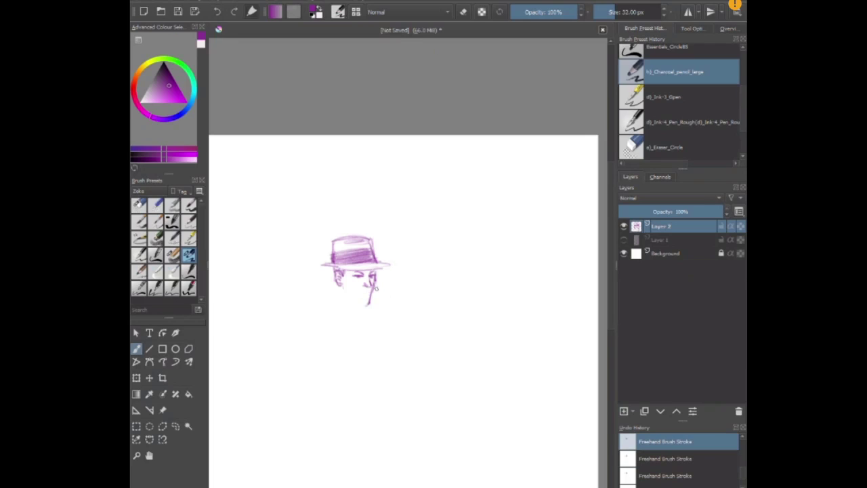
{"action": "key", "text": "ctrl+shift+z"}
{"action": "key", "text": "ctrl+shift+z"}
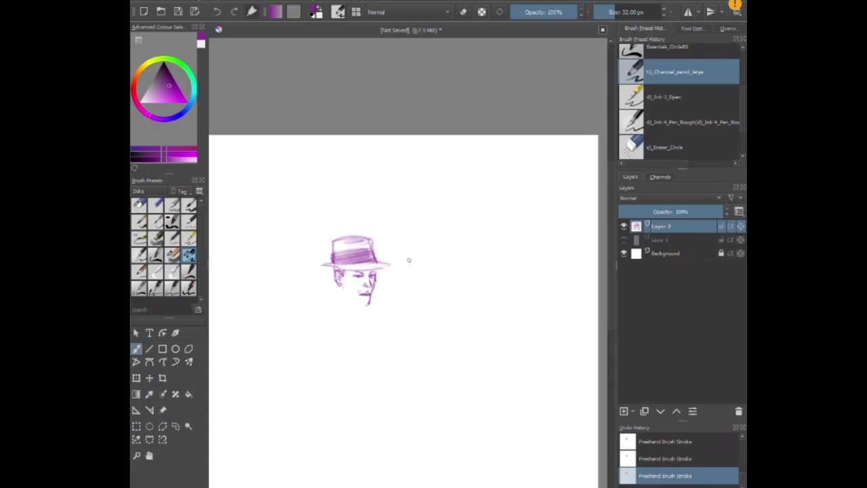
Redraw the eyes, mouth and jaw contour, then sketch the collar and neck below the chin.
{"action": "key", "text": "e"}
{"action": "key", "text": "e"}
{"action": "left_click_drag", "start_coordinate": [359, 280], "coordinate": [379, 271]}
{"action": "left_click_drag", "start_coordinate": [364, 291], "coordinate": [366, 301]}
{"action": "left_click_drag", "start_coordinate": [339, 283], "coordinate": [368, 306]}
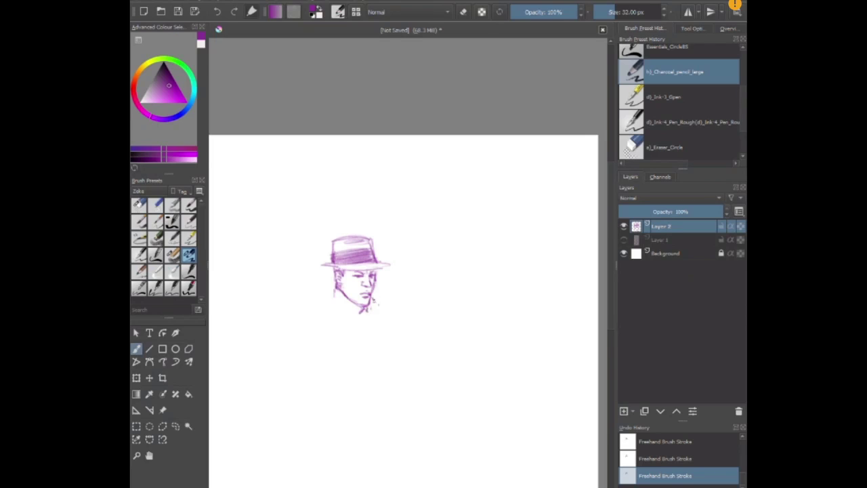
{"action": "left_click_drag", "start_coordinate": [372, 298], "coordinate": [364, 332]}
{"action": "mouse_move", "coordinate": [359, 330]}
{"action": "left_mouse_down"}
{"action": "mouse_move", "coordinate": [377, 328]}
{"action": "mouse_move", "coordinate": [353, 330]}
{"action": "mouse_move", "coordinate": [370, 337]}
{"action": "mouse_move", "coordinate": [363, 351]}
{"action": "mouse_move", "coordinate": [374, 346]}
{"action": "mouse_move", "coordinate": [356, 350]}
{"action": "mouse_move", "coordinate": [342, 370]}
{"action": "mouse_move", "coordinate": [367, 374]}
{"action": "mouse_move", "coordinate": [342, 372]}
{"action": "mouse_move", "coordinate": [342, 353]}
{"action": "mouse_move", "coordinate": [373, 352]}
{"action": "mouse_move", "coordinate": [364, 357]}
{"action": "mouse_move", "coordinate": [365, 375]}
{"action": "mouse_move", "coordinate": [345, 371]}
{"action": "mouse_move", "coordinate": [348, 353]}
{"action": "mouse_move", "coordinate": [344, 361]}
{"action": "left_mouse_up"}
Hatch the gloved hand dark, then draw the neck line and the sleeve's curved lower edge.
{"action": "left_click_drag", "start_coordinate": [367, 356], "coordinate": [345, 369]}
{"action": "left_click_drag", "start_coordinate": [365, 367], "coordinate": [345, 370]}
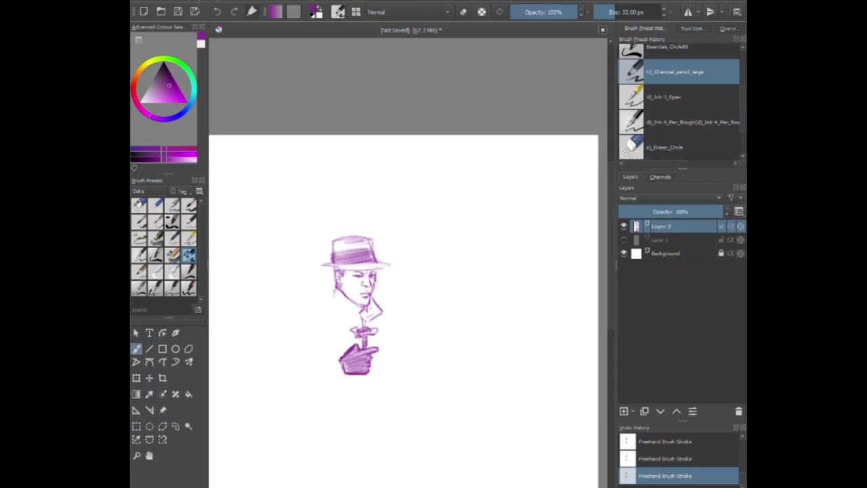
{"action": "left_click_drag", "start_coordinate": [342, 359], "coordinate": [337, 376]}
{"action": "mouse_move", "coordinate": [351, 326]}
{"action": "left_mouse_down"}
{"action": "mouse_move", "coordinate": [334, 305]}
{"action": "mouse_move", "coordinate": [292, 310]}
{"action": "mouse_move", "coordinate": [331, 389]}
{"action": "mouse_move", "coordinate": [332, 364]}
{"action": "mouse_move", "coordinate": [290, 359]}
{"action": "left_mouse_up"}
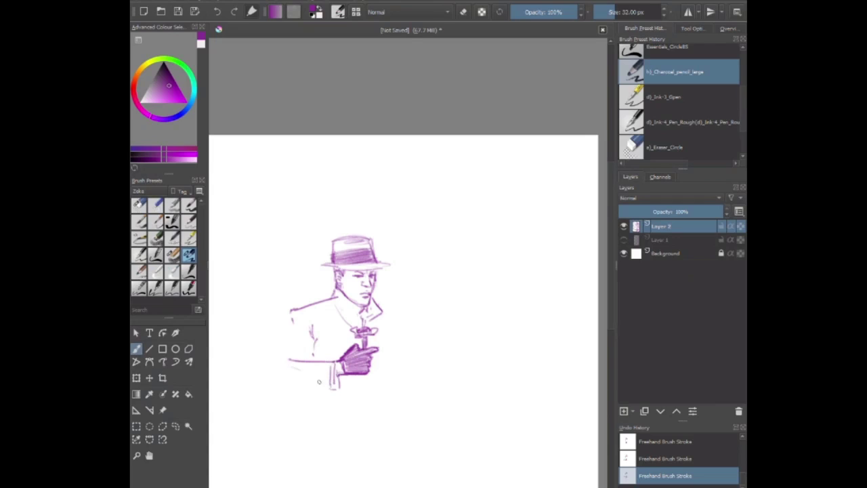
{"action": "mouse_move", "coordinate": [332, 389]}
{"action": "left_mouse_down"}
{"action": "mouse_move", "coordinate": [280, 381]}
{"action": "mouse_move", "coordinate": [274, 371]}
{"action": "left_mouse_up"}
Erase the sleeve line's hooked end and stray fragments with the circle eraser.
{"action": "key", "text": "e"}
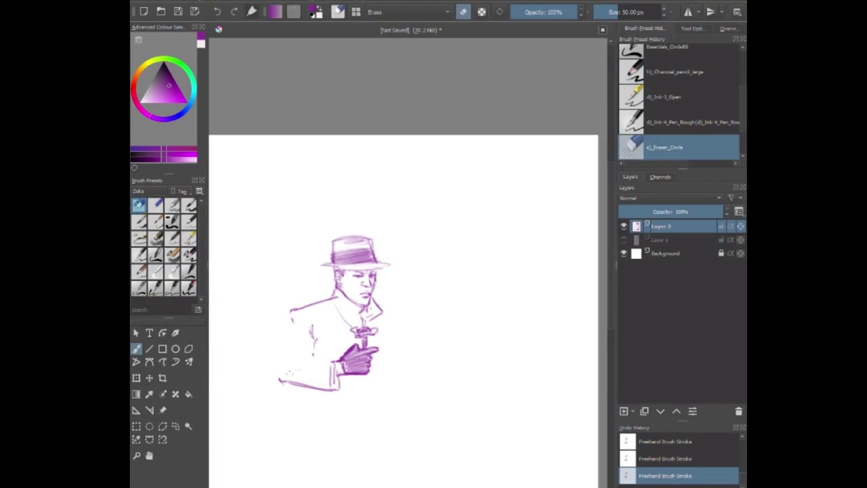
{"action": "left_click_drag", "start_coordinate": [274, 374], "coordinate": [271, 385]}
{"action": "left_click_drag", "start_coordinate": [342, 394], "coordinate": [322, 392]}
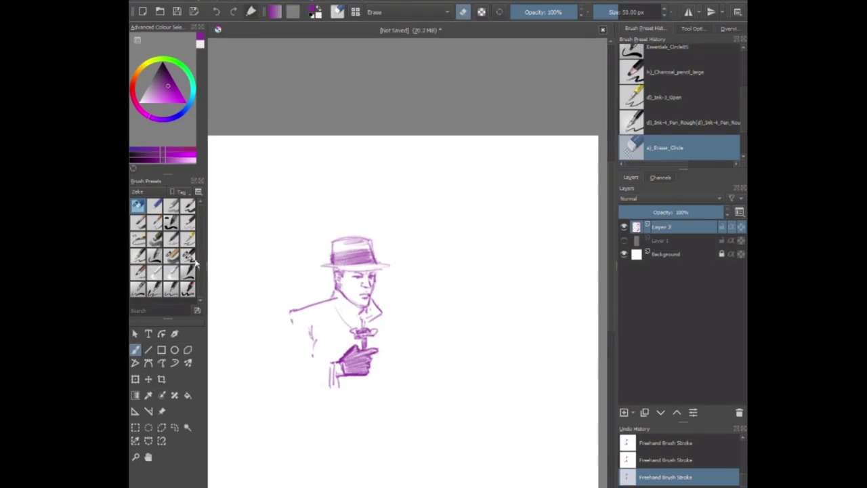
Redraw the man's left arm outline with coat fold lines using the charcoal pencil.
{"action": "left_click", "coordinate": [188, 254]}
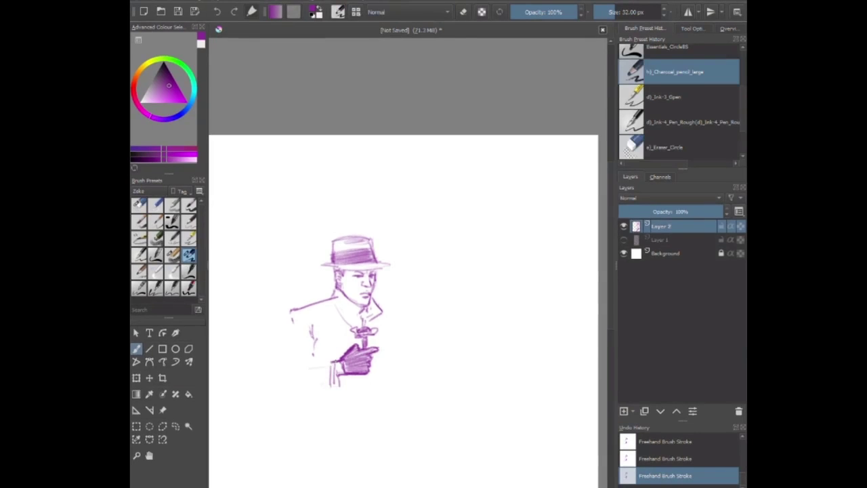
{"action": "left_click_drag", "start_coordinate": [337, 362], "coordinate": [298, 366]}
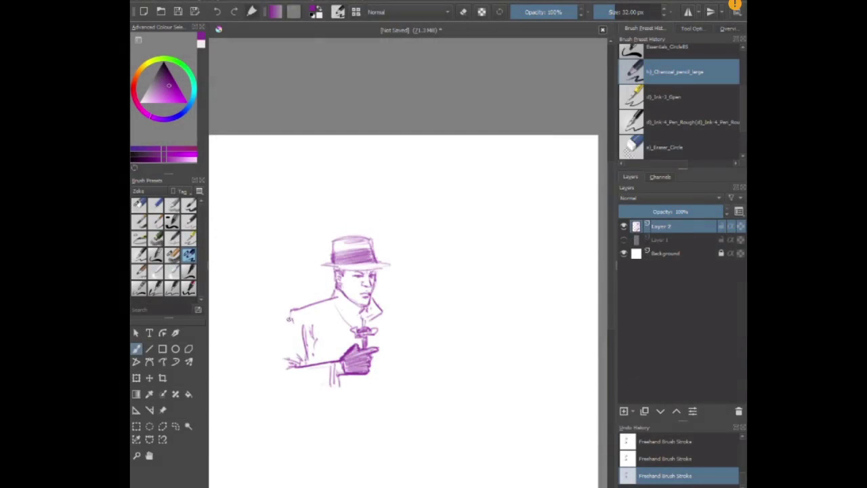
{"action": "mouse_move", "coordinate": [289, 313]}
{"action": "left_mouse_down"}
{"action": "mouse_move", "coordinate": [278, 347]}
{"action": "mouse_move", "coordinate": [306, 354]}
{"action": "left_mouse_up"}
{"action": "left_click_drag", "start_coordinate": [303, 354], "coordinate": [300, 372]}
{"action": "mouse_move", "coordinate": [293, 350]}
{"action": "left_mouse_down"}
{"action": "mouse_move", "coordinate": [272, 358]}
{"action": "mouse_move", "coordinate": [273, 393]}
{"action": "mouse_move", "coordinate": [332, 388]}
{"action": "left_mouse_up"}
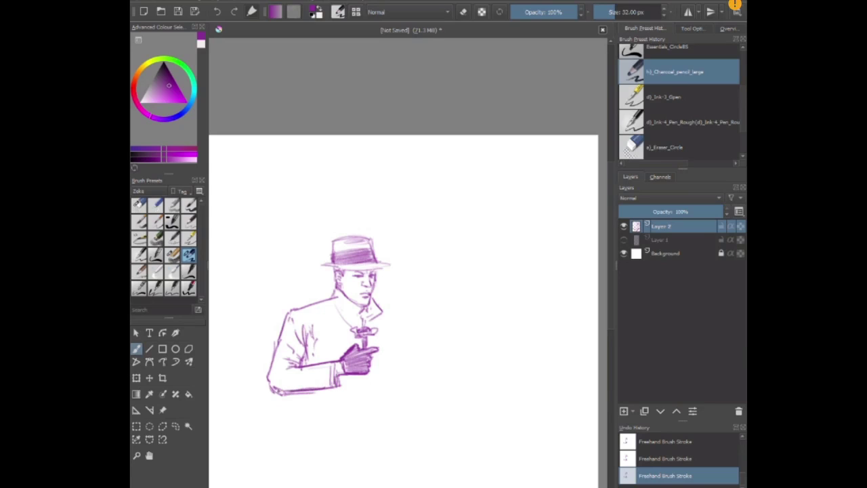
Try hatching along the lower sleeve, undoing three strokes and redoing one.
{"action": "mouse_move", "coordinate": [278, 390]}
{"action": "left_mouse_down"}
{"action": "mouse_move", "coordinate": [332, 386]}
{"action": "mouse_move", "coordinate": [334, 370]}
{"action": "left_mouse_up"}
{"action": "mouse_move", "coordinate": [270, 372]}
{"action": "left_mouse_down"}
{"action": "mouse_move", "coordinate": [319, 368]}
{"action": "mouse_move", "coordinate": [288, 360]}
{"action": "left_mouse_up"}
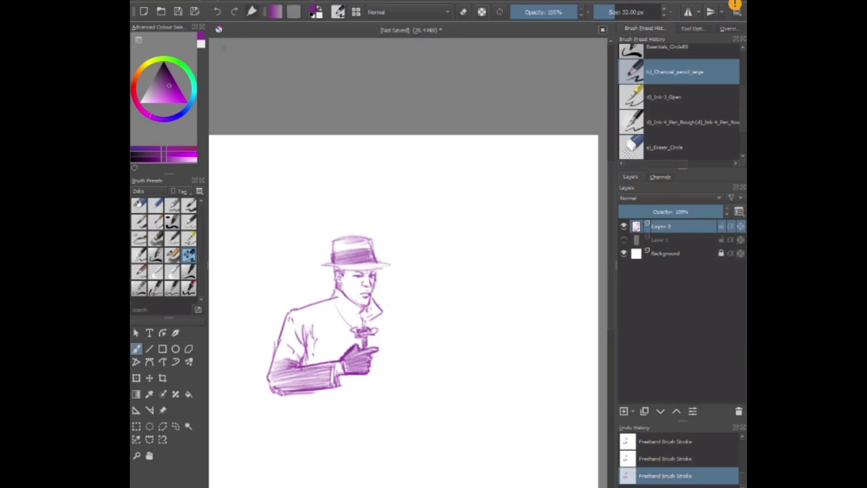
{"action": "key", "text": "ctrl+z"}
{"action": "key", "text": "ctrl+z"}
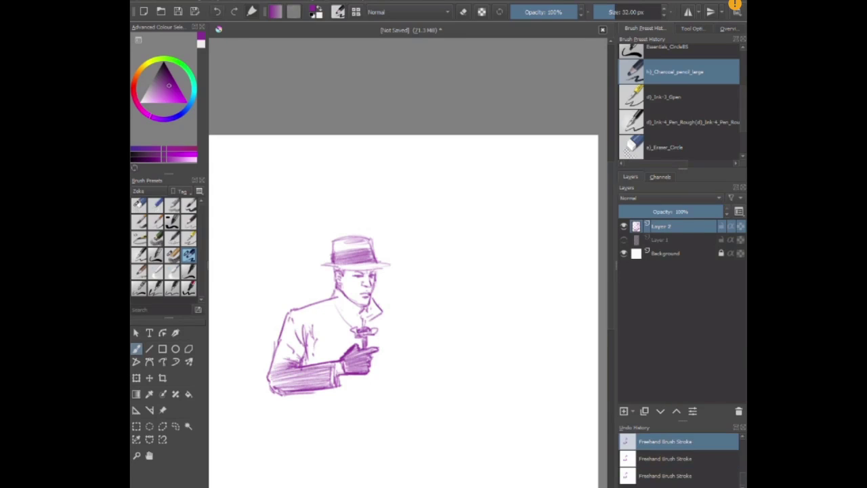
{"action": "key", "text": "ctrl+z"}
{"action": "key", "text": "ctrl+z"}
{"action": "key", "text": "ctrl+z"}
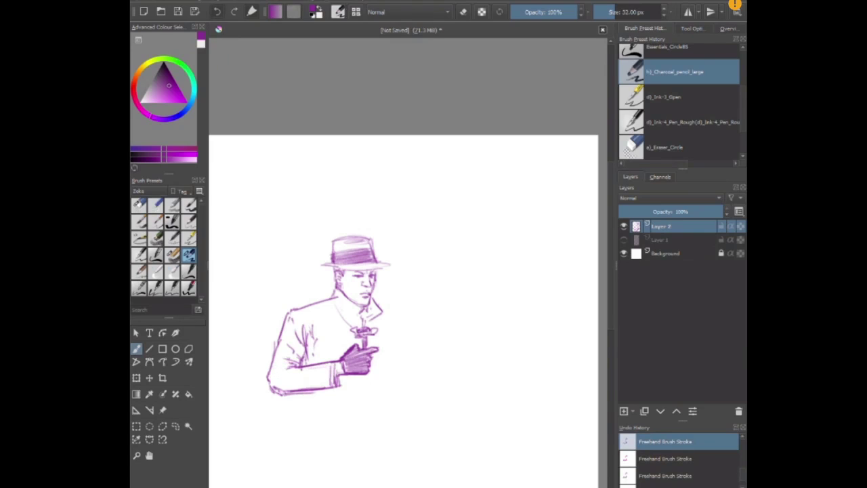
{"action": "key", "text": "ctrl+z"}
{"action": "key", "text": "ctrl+z"}
{"action": "key", "text": "ctrl+z"}
{"action": "key", "text": "ctrl+shift+z"}
{"action": "key", "text": "ctrl+shift+z"}
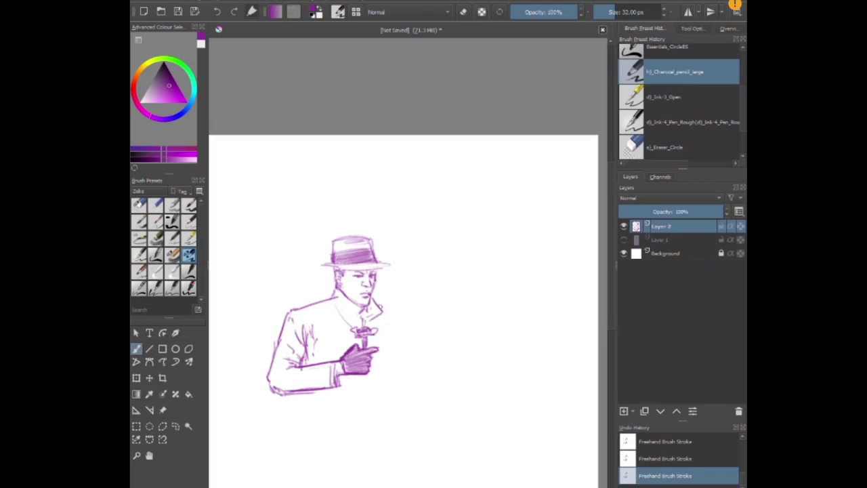
Extend the coat's left and right edges to the canvas bottom, adding a fold line.
{"action": "mouse_move", "coordinate": [379, 303]}
{"action": "left_mouse_down"}
{"action": "mouse_move", "coordinate": [404, 323]}
{"action": "mouse_move", "coordinate": [387, 334]}
{"action": "mouse_move", "coordinate": [388, 388]}
{"action": "left_mouse_up"}
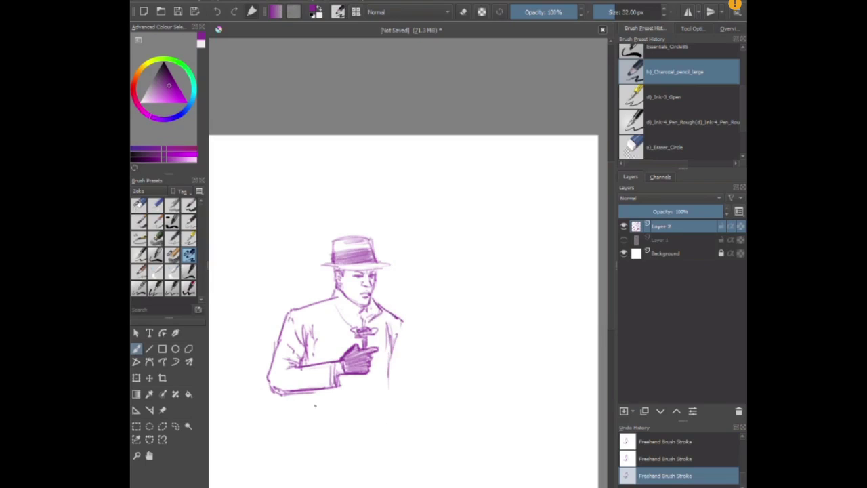
{"action": "mouse_move", "coordinate": [305, 393]}
{"action": "left_mouse_down"}
{"action": "mouse_move", "coordinate": [306, 428]}
{"action": "mouse_move", "coordinate": [333, 437]}
{"action": "left_mouse_up"}
{"action": "left_click_drag", "start_coordinate": [392, 353], "coordinate": [384, 433]}
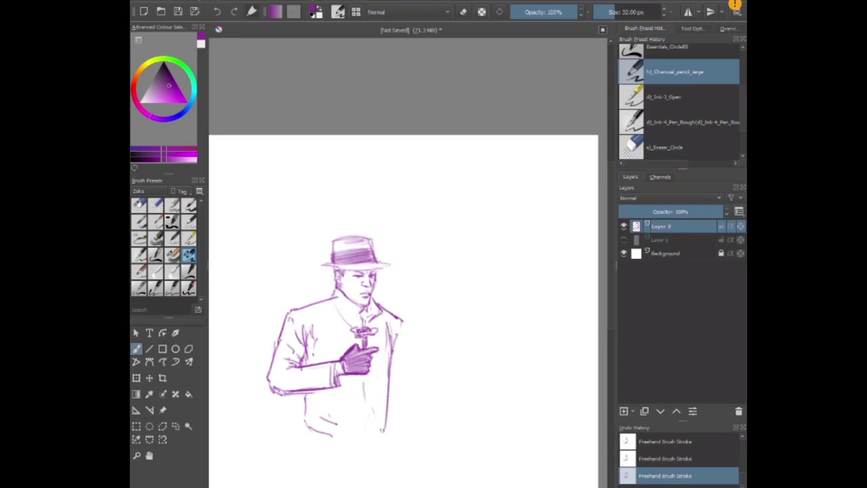
{"action": "left_click_drag", "start_coordinate": [389, 403], "coordinate": [384, 487]}
{"action": "mouse_move", "coordinate": [305, 396]}
{"action": "left_mouse_down"}
{"action": "mouse_move", "coordinate": [306, 471]}
{"action": "mouse_move", "coordinate": [308, 456]}
{"action": "mouse_move", "coordinate": [315, 485]}
{"action": "left_mouse_up"}
{"action": "left_click_drag", "start_coordinate": [306, 449], "coordinate": [313, 479]}
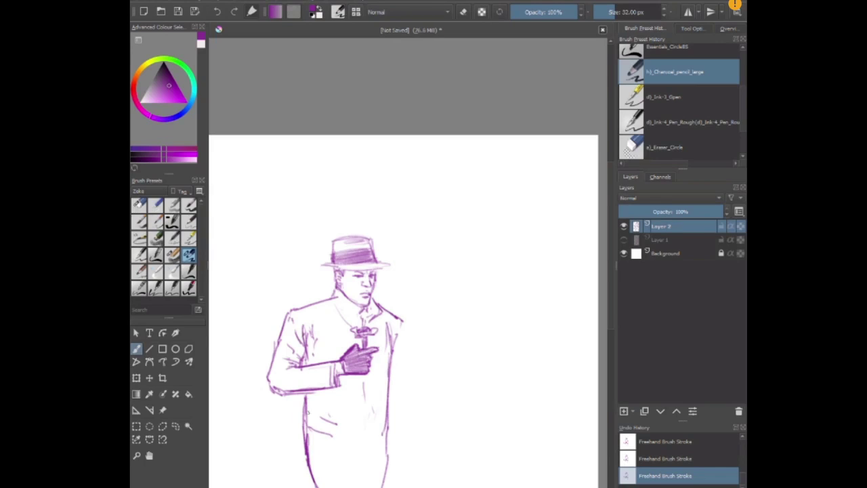
{"action": "left_click_drag", "start_coordinate": [303, 400], "coordinate": [306, 437]}
{"action": "left_click_drag", "start_coordinate": [308, 469], "coordinate": [309, 487]}
{"action": "left_click_drag", "start_coordinate": [361, 451], "coordinate": [363, 486]}
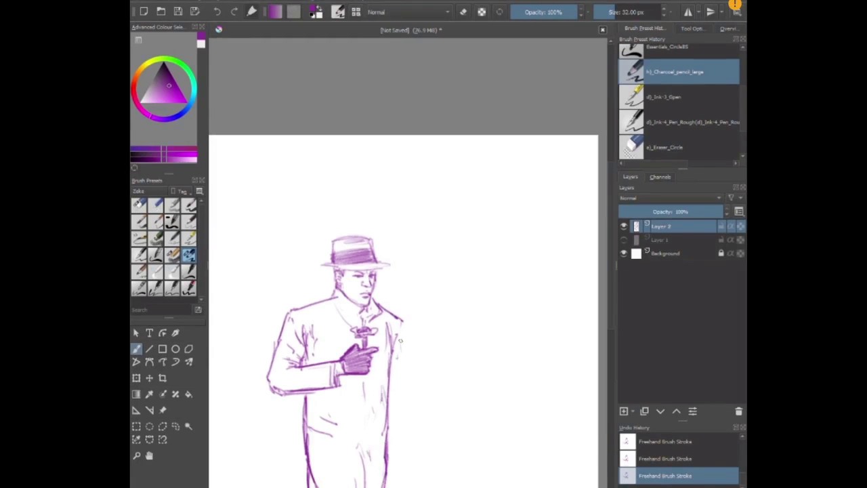
Redraw the coat's right edge with a hand tucked in the pocket, and hatch the sleeve diagonally.
{"action": "left_click_drag", "start_coordinate": [397, 318], "coordinate": [390, 428]}
{"action": "mouse_move", "coordinate": [400, 398]}
{"action": "left_mouse_down"}
{"action": "mouse_move", "coordinate": [392, 439]}
{"action": "mouse_move", "coordinate": [378, 448]}
{"action": "mouse_move", "coordinate": [398, 430]}
{"action": "left_mouse_up"}
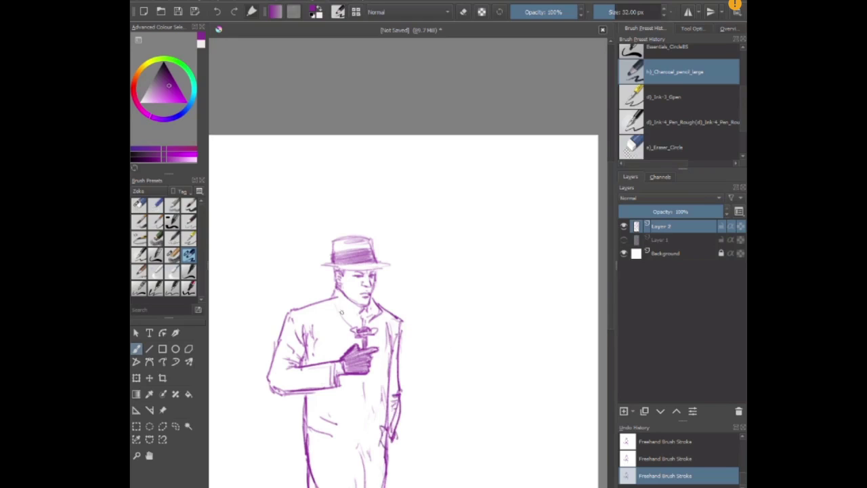
{"action": "mouse_move", "coordinate": [336, 309]}
{"action": "left_mouse_down"}
{"action": "mouse_move", "coordinate": [357, 317]}
{"action": "mouse_move", "coordinate": [328, 307]}
{"action": "mouse_move", "coordinate": [292, 319]}
{"action": "mouse_move", "coordinate": [271, 370]}
{"action": "left_mouse_up"}
{"action": "mouse_move", "coordinate": [314, 368]}
{"action": "left_mouse_down"}
{"action": "mouse_move", "coordinate": [272, 376]}
{"action": "mouse_move", "coordinate": [278, 382]}
{"action": "left_mouse_up"}
{"action": "left_click_drag", "start_coordinate": [340, 370], "coordinate": [313, 378]}
Undo and redo the sleeve hatching, then start the woman's shoulder curve to the right.
{"action": "key", "text": "ctrl+z"}
{"action": "key", "text": "ctrl+z"}
{"action": "key", "text": "ctrl+z"}
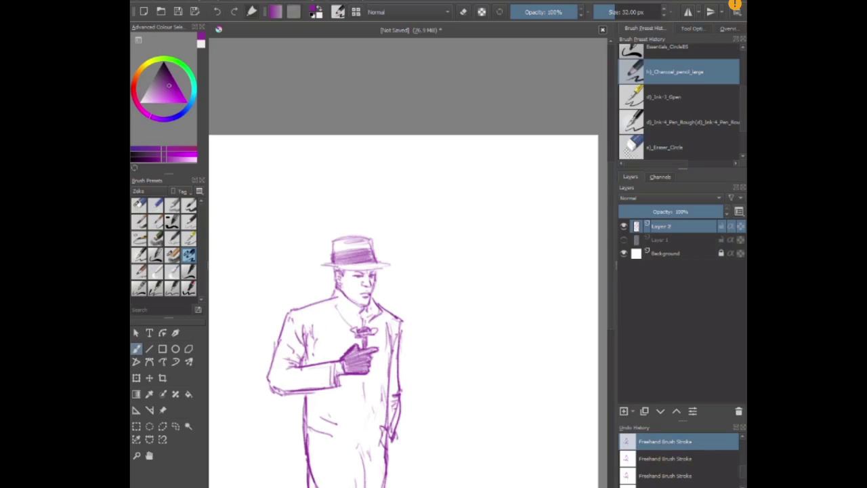
{"action": "key", "text": "ctrl+shift+z"}
{"action": "key", "text": "ctrl+shift+z"}
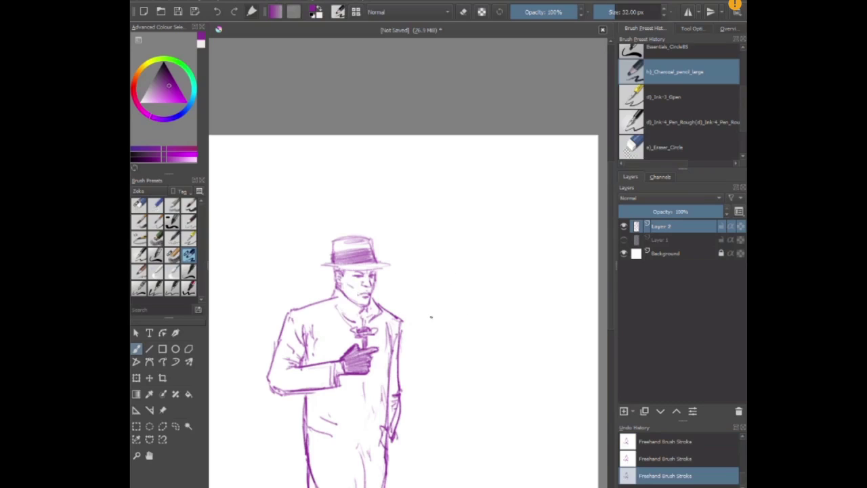
{"action": "mouse_move", "coordinate": [452, 298]}
{"action": "left_mouse_down"}
{"action": "mouse_move", "coordinate": [418, 320]}
{"action": "mouse_move", "coordinate": [427, 393]}
{"action": "left_mouse_up"}
Draw the woman's back and front lines to the canvas bottom, with a hand at her arm's end.
{"action": "left_click_drag", "start_coordinate": [420, 359], "coordinate": [439, 481]}
{"action": "left_click_drag", "start_coordinate": [424, 427], "coordinate": [424, 445]}
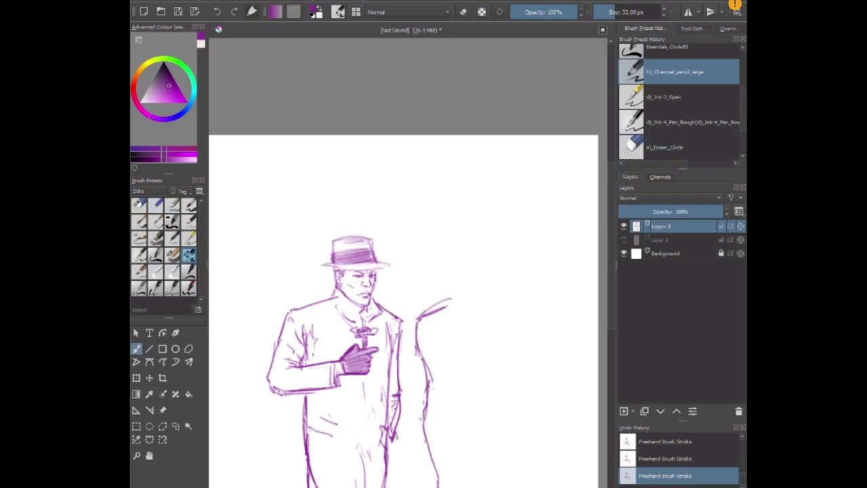
{"action": "left_click_drag", "start_coordinate": [419, 399], "coordinate": [430, 487]}
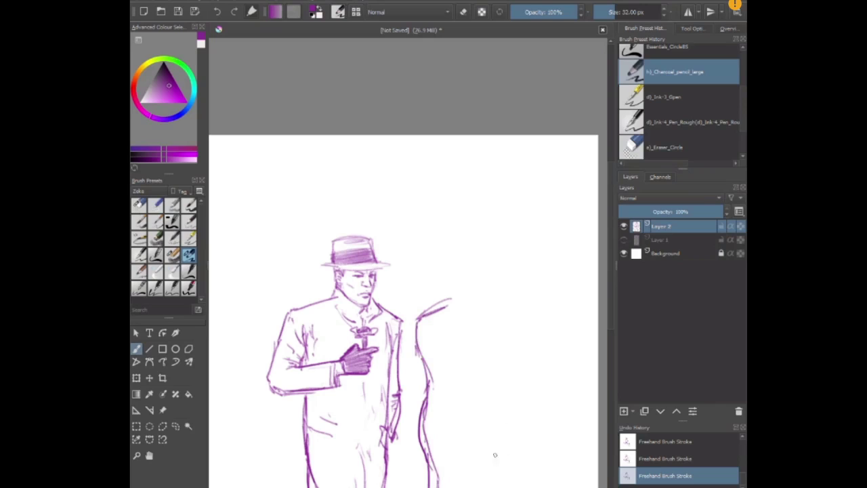
{"action": "left_click_drag", "start_coordinate": [503, 485], "coordinate": [496, 408]}
{"action": "mouse_move", "coordinate": [431, 320]}
{"action": "left_mouse_down"}
{"action": "mouse_move", "coordinate": [450, 387]}
{"action": "mouse_move", "coordinate": [496, 407]}
{"action": "mouse_move", "coordinate": [446, 385]}
{"action": "left_mouse_up"}
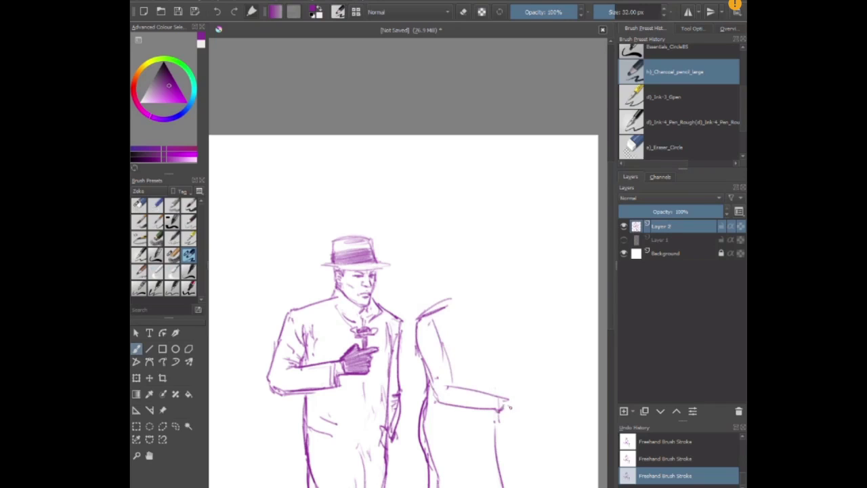
{"action": "mouse_move", "coordinate": [509, 398]}
{"action": "left_mouse_down"}
{"action": "mouse_move", "coordinate": [524, 424]}
{"action": "mouse_move", "coordinate": [501, 426]}
{"action": "left_mouse_up"}
{"action": "left_click_drag", "start_coordinate": [490, 419], "coordinate": [498, 486]}
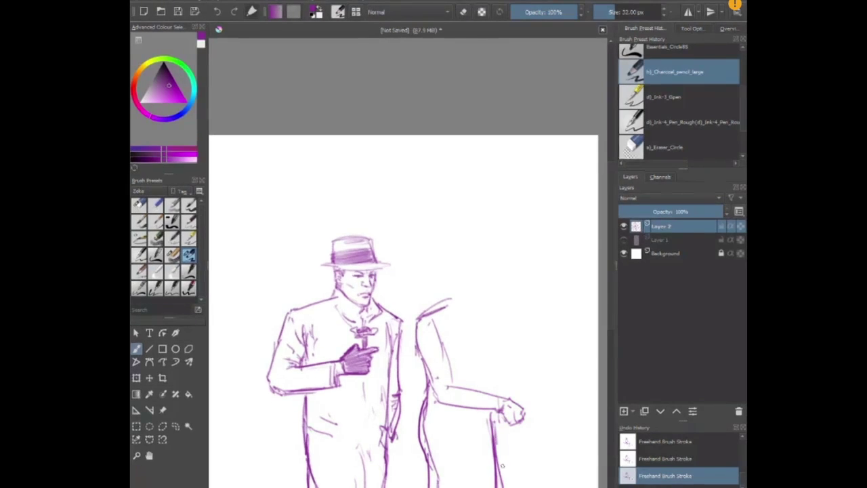
{"action": "left_click_drag", "start_coordinate": [503, 478], "coordinate": [502, 487]}
Erase a stray vertical line and the shoulder stroke's tip, then redraw the shoulder curve.
{"action": "key", "text": "e"}
{"action": "left_click_drag", "start_coordinate": [499, 452], "coordinate": [502, 485]}
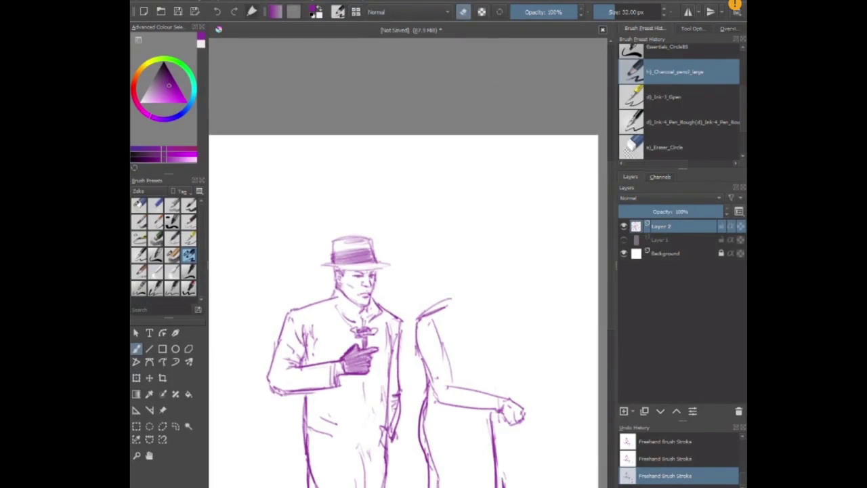
{"action": "left_click_drag", "start_coordinate": [500, 425], "coordinate": [499, 417]}
{"action": "key", "text": "e"}
{"action": "key", "text": "e"}
{"action": "left_click_drag", "start_coordinate": [452, 297], "coordinate": [445, 303]}
{"action": "key", "text": "e"}
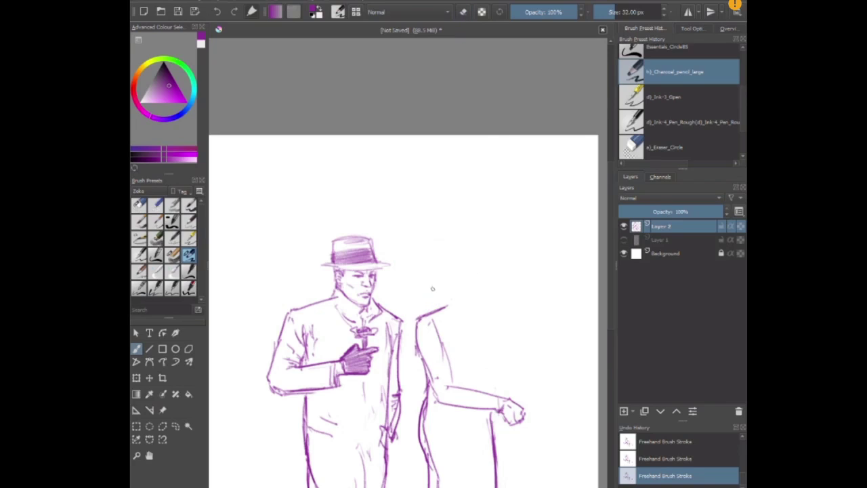
{"action": "mouse_move", "coordinate": [451, 310]}
{"action": "left_mouse_down"}
{"action": "mouse_move", "coordinate": [465, 305]}
{"action": "mouse_move", "coordinate": [447, 297]}
{"action": "mouse_move", "coordinate": [449, 308]}
{"action": "mouse_move", "coordinate": [446, 268]}
{"action": "mouse_move", "coordinate": [452, 299]}
{"action": "left_mouse_up"}
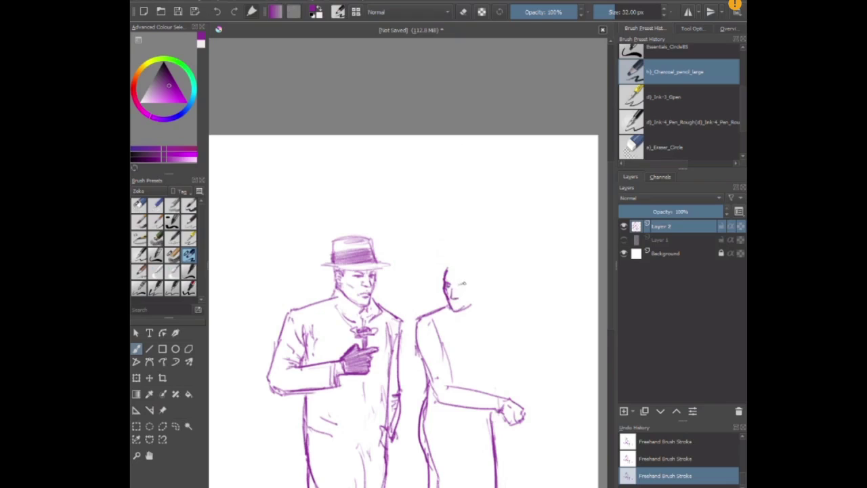
Undo a trial eyebrow and wipe the second figure's face lines with Eraser_Circle.
{"action": "left_click_drag", "start_coordinate": [458, 285], "coordinate": [473, 282]}
{"action": "key", "text": "ctrl+z"}
{"action": "key", "text": "ctrl+z"}
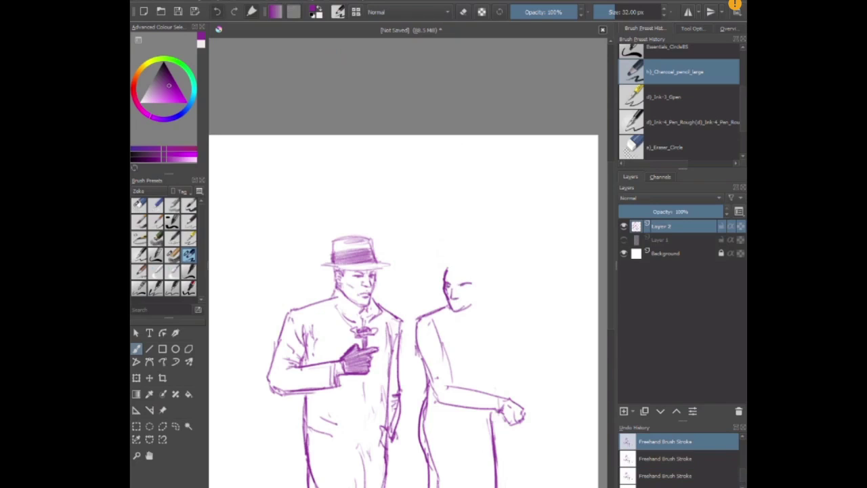
{"action": "key", "text": "e"}
{"action": "left_click", "coordinate": [445, 288]}
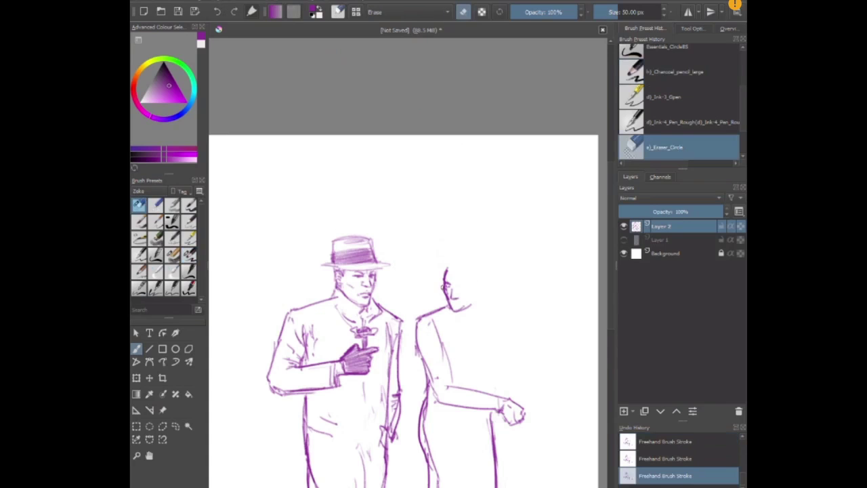
{"action": "left_click_drag", "start_coordinate": [447, 272], "coordinate": [451, 305]}
{"action": "key", "text": "e"}
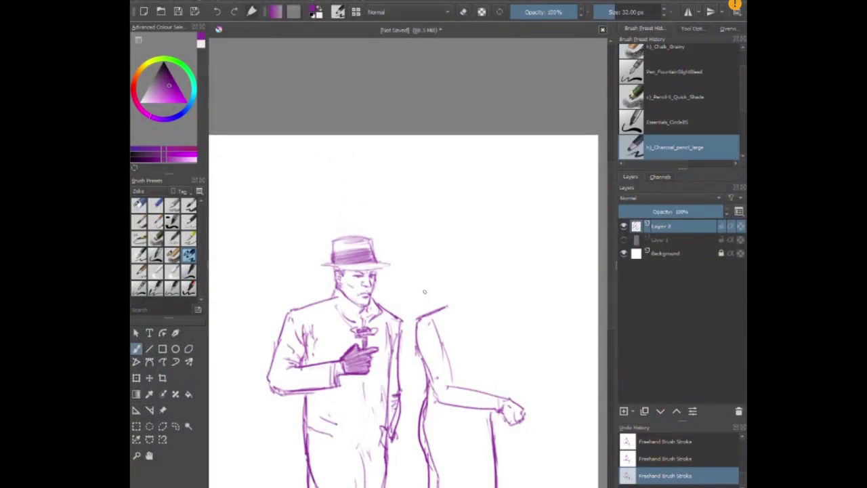
Sketch the woman's head, neck and drape, plus a cane and a bag at her hand.
{"action": "mouse_move", "coordinate": [446, 304]}
{"action": "left_mouse_down"}
{"action": "mouse_move", "coordinate": [416, 326]}
{"action": "mouse_move", "coordinate": [446, 356]}
{"action": "left_mouse_up"}
{"action": "mouse_move", "coordinate": [438, 326]}
{"action": "left_mouse_down"}
{"action": "mouse_move", "coordinate": [450, 390]}
{"action": "mouse_move", "coordinate": [500, 399]}
{"action": "mouse_move", "coordinate": [508, 411]}
{"action": "mouse_move", "coordinate": [497, 435]}
{"action": "left_mouse_up"}
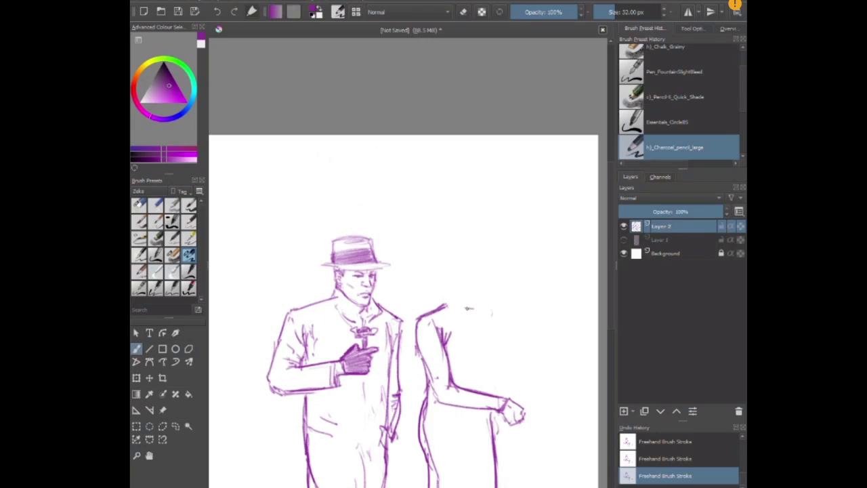
{"action": "mouse_move", "coordinate": [467, 308]}
{"action": "left_mouse_down"}
{"action": "mouse_move", "coordinate": [490, 331]}
{"action": "mouse_move", "coordinate": [485, 369]}
{"action": "mouse_move", "coordinate": [493, 378]}
{"action": "left_mouse_up"}
{"action": "mouse_move", "coordinate": [485, 303]}
{"action": "left_mouse_down"}
{"action": "mouse_move", "coordinate": [512, 346]}
{"action": "mouse_move", "coordinate": [506, 336]}
{"action": "mouse_move", "coordinate": [501, 384]}
{"action": "mouse_move", "coordinate": [485, 392]}
{"action": "mouse_move", "coordinate": [512, 407]}
{"action": "left_mouse_up"}
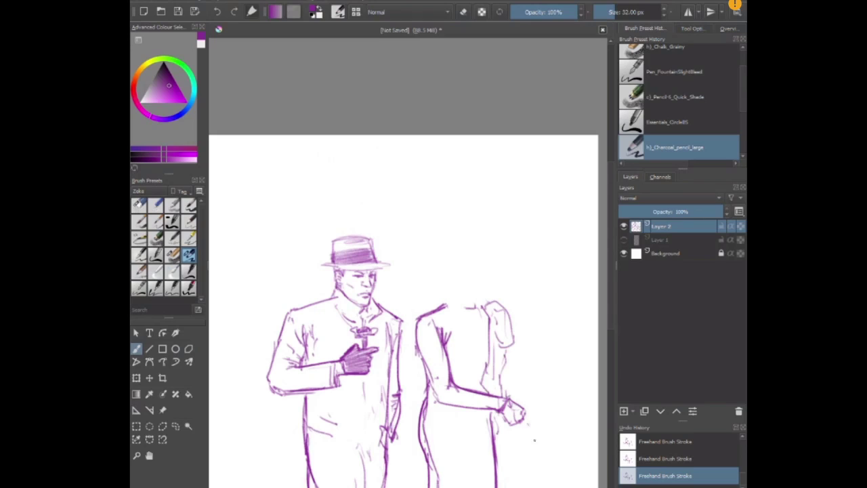
{"action": "left_click_drag", "start_coordinate": [527, 423], "coordinate": [561, 487]}
{"action": "left_click_drag", "start_coordinate": [526, 420], "coordinate": [560, 487]}
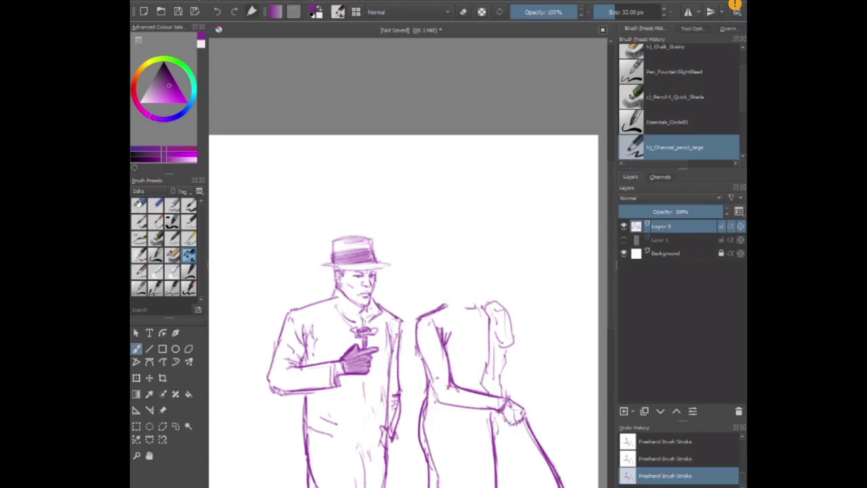
{"action": "mouse_move", "coordinate": [493, 410]}
{"action": "left_mouse_down"}
{"action": "mouse_move", "coordinate": [495, 450]}
{"action": "mouse_move", "coordinate": [516, 469]}
{"action": "mouse_move", "coordinate": [527, 453]}
{"action": "mouse_move", "coordinate": [508, 436]}
{"action": "mouse_move", "coordinate": [514, 443]}
{"action": "left_mouse_up"}
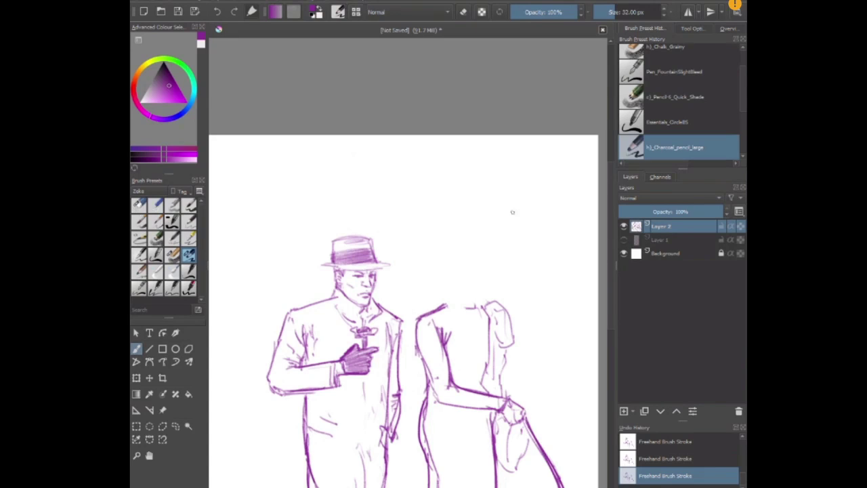
Erase part of the bag strap, then redraw and darken the bag with short strokes.
{"action": "key", "text": "e"}
{"action": "left_click_drag", "start_coordinate": [524, 420], "coordinate": [530, 429]}
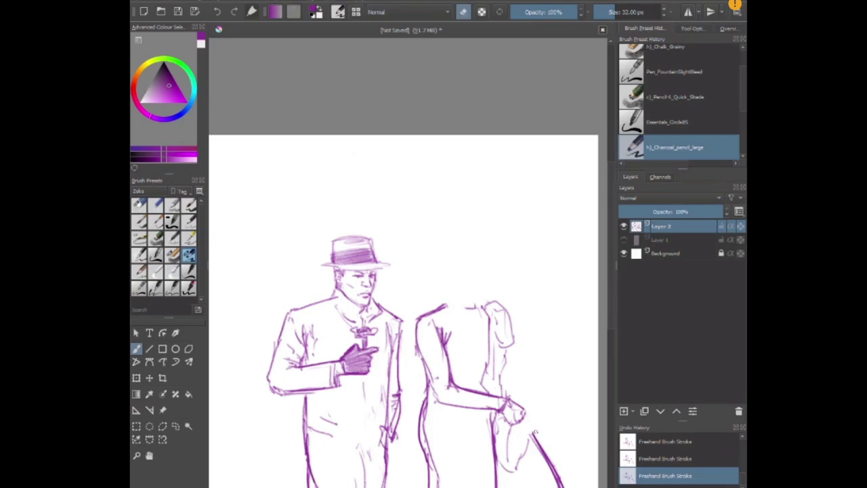
{"action": "key", "text": "e"}
{"action": "mouse_move", "coordinate": [527, 409]}
{"action": "left_mouse_down"}
{"action": "mouse_move", "coordinate": [535, 436]}
{"action": "mouse_move", "coordinate": [523, 438]}
{"action": "mouse_move", "coordinate": [531, 431]}
{"action": "mouse_move", "coordinate": [520, 435]}
{"action": "mouse_move", "coordinate": [522, 423]}
{"action": "mouse_move", "coordinate": [533, 440]}
{"action": "mouse_move", "coordinate": [526, 446]}
{"action": "left_mouse_up"}
{"action": "mouse_move", "coordinate": [529, 438]}
{"action": "left_mouse_down"}
{"action": "mouse_move", "coordinate": [519, 445]}
{"action": "mouse_move", "coordinate": [520, 420]}
{"action": "left_mouse_up"}
{"action": "mouse_move", "coordinate": [518, 424]}
{"action": "left_mouse_down"}
{"action": "mouse_move", "coordinate": [507, 469]}
{"action": "mouse_move", "coordinate": [526, 454]}
{"action": "mouse_move", "coordinate": [512, 471]}
{"action": "left_mouse_up"}
{"action": "mouse_move", "coordinate": [514, 467]}
{"action": "left_mouse_down"}
{"action": "mouse_move", "coordinate": [503, 474]}
{"action": "mouse_move", "coordinate": [499, 458]}
{"action": "left_mouse_up"}
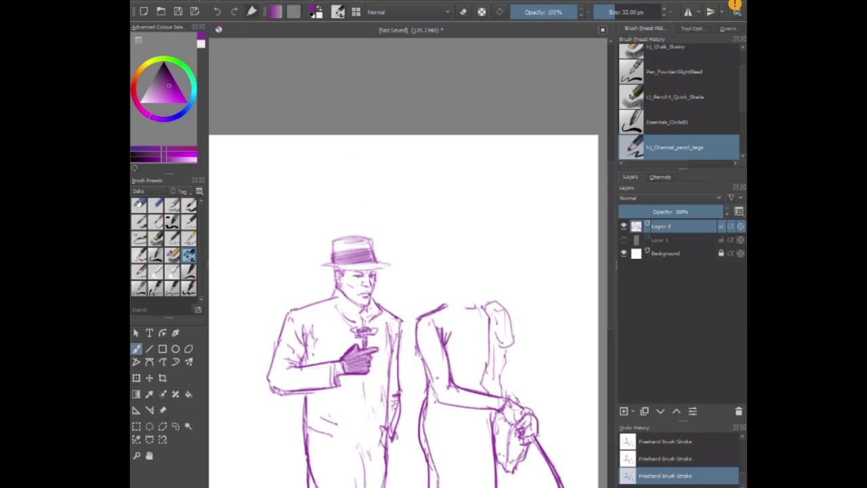
Darken the forearm, back and hair edge, and extend the neck and shoulder line.
{"action": "left_click_drag", "start_coordinate": [517, 400], "coordinate": [492, 393]}
{"action": "left_click_drag", "start_coordinate": [497, 335], "coordinate": [497, 374]}
{"action": "mouse_move", "coordinate": [495, 338]}
{"action": "left_mouse_down"}
{"action": "mouse_move", "coordinate": [494, 385]}
{"action": "mouse_move", "coordinate": [514, 332]}
{"action": "mouse_move", "coordinate": [485, 301]}
{"action": "left_mouse_up"}
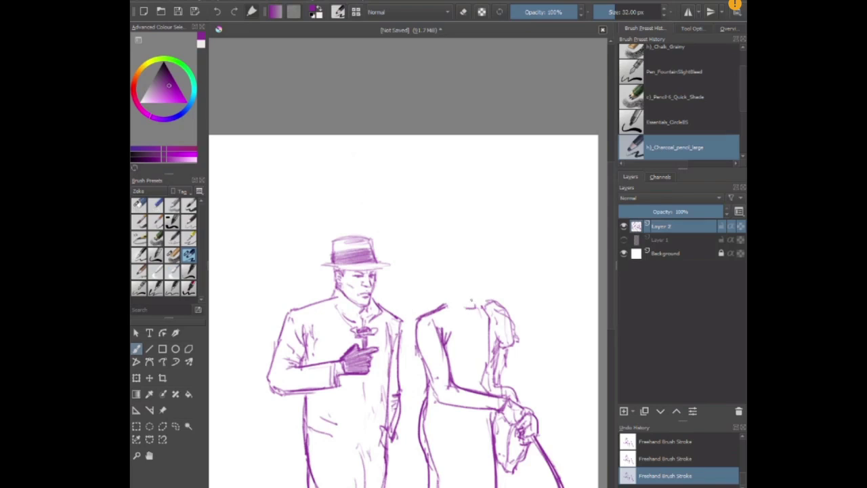
{"action": "left_click_drag", "start_coordinate": [472, 300], "coordinate": [446, 306]}
{"action": "left_click_drag", "start_coordinate": [445, 298], "coordinate": [444, 285]}
Remove the eye stroke and a face mark, then add a stroke at the woman's neck.
{"action": "left_click_drag", "start_coordinate": [462, 280], "coordinate": [472, 285]}
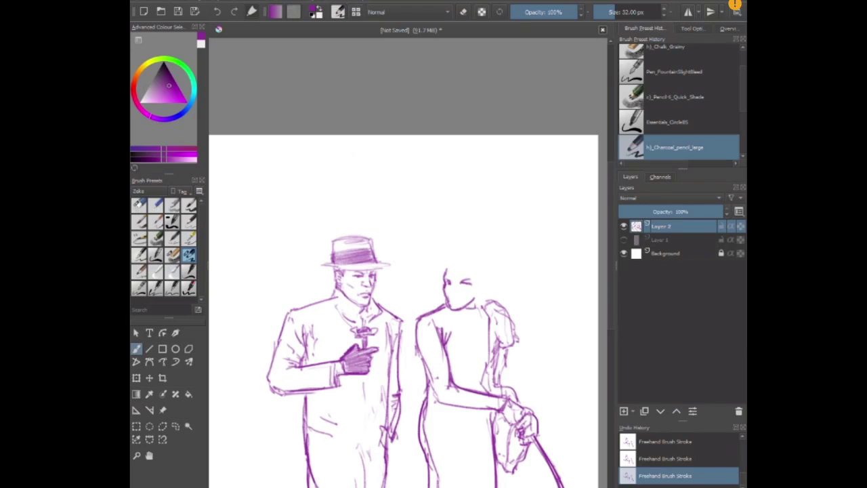
{"action": "key", "text": "ctrl+z"}
{"action": "key", "text": "ctrl+z"}
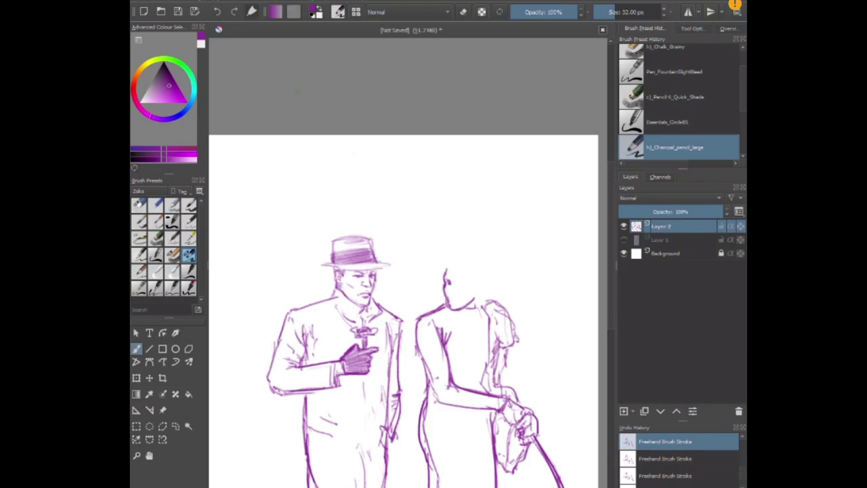
{"action": "key", "text": "e"}
{"action": "left_click_drag", "start_coordinate": [444, 280], "coordinate": [445, 271]}
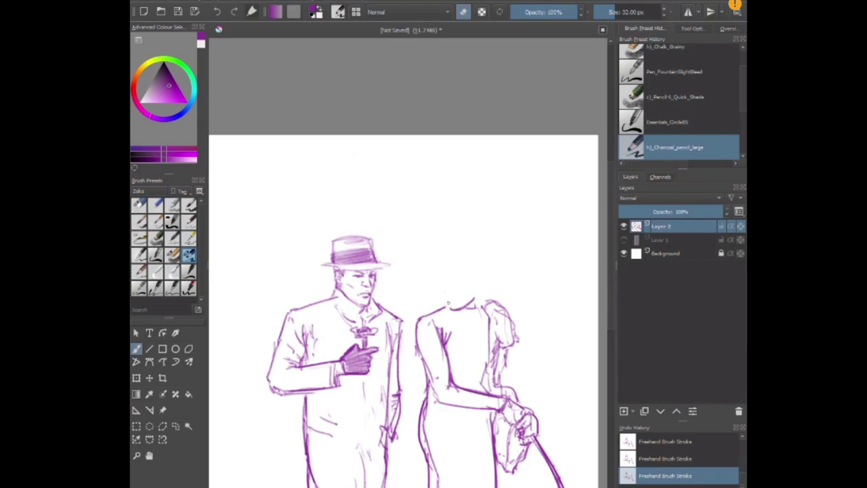
{"action": "key", "text": "e"}
{"action": "mouse_move", "coordinate": [445, 299]}
{"action": "left_mouse_down"}
{"action": "mouse_move", "coordinate": [443, 271]}
{"action": "mouse_move", "coordinate": [453, 260]}
{"action": "mouse_move", "coordinate": [482, 258]}
{"action": "mouse_move", "coordinate": [447, 263]}
{"action": "mouse_move", "coordinate": [482, 286]}
{"action": "mouse_move", "coordinate": [478, 311]}
{"action": "left_mouse_up"}
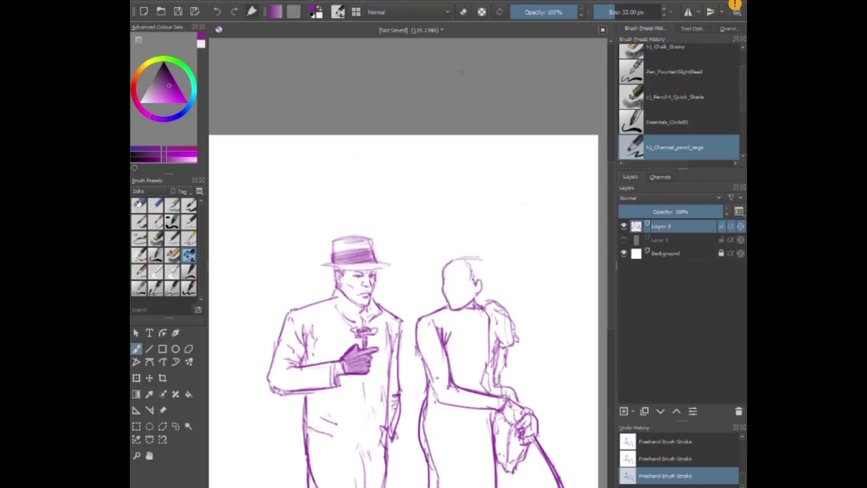
Lighten the woman's back lines with the eraser.
{"action": "key", "text": "e"}
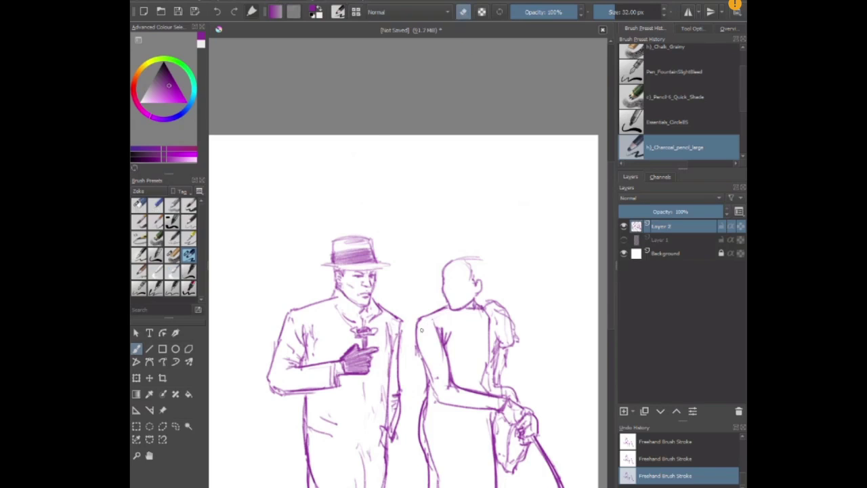
{"action": "left_click_drag", "start_coordinate": [438, 328], "coordinate": [443, 359]}
{"action": "left_click_drag", "start_coordinate": [418, 352], "coordinate": [421, 374]}
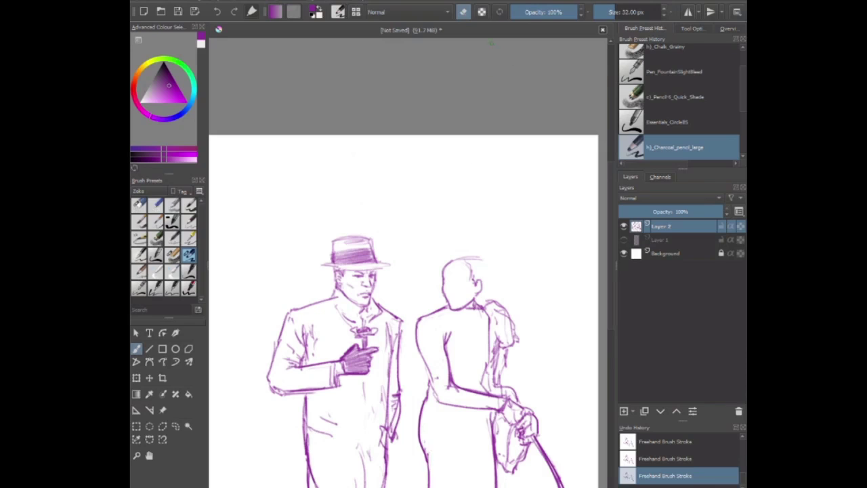
Outline a tall upswept updo over the woman's head and shade it with dark strokes.
{"action": "key", "text": "e"}
{"action": "mouse_move", "coordinate": [485, 270]}
{"action": "left_mouse_down"}
{"action": "mouse_move", "coordinate": [484, 282]}
{"action": "mouse_move", "coordinate": [473, 281]}
{"action": "mouse_move", "coordinate": [462, 259]}
{"action": "mouse_move", "coordinate": [449, 265]}
{"action": "left_mouse_up"}
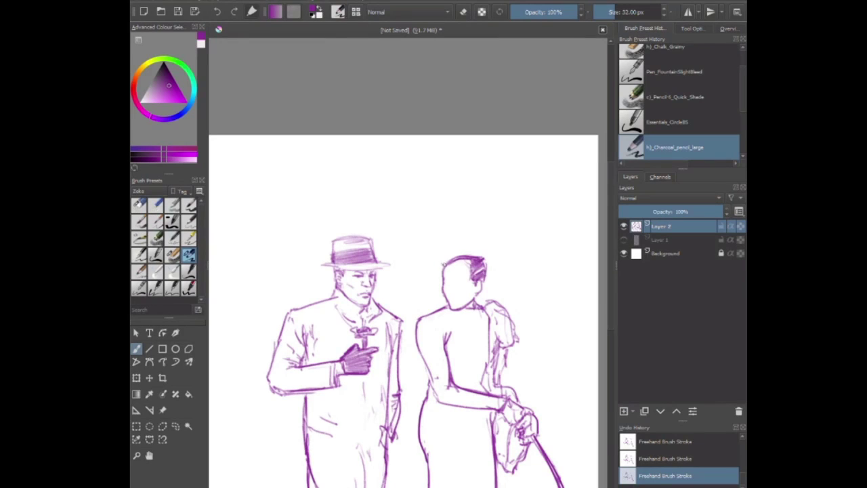
{"action": "mouse_move", "coordinate": [440, 263]}
{"action": "left_mouse_down"}
{"action": "mouse_move", "coordinate": [467, 241]}
{"action": "mouse_move", "coordinate": [475, 255]}
{"action": "mouse_move", "coordinate": [440, 246]}
{"action": "mouse_move", "coordinate": [452, 245]}
{"action": "mouse_move", "coordinate": [441, 268]}
{"action": "mouse_move", "coordinate": [477, 251]}
{"action": "mouse_move", "coordinate": [451, 237]}
{"action": "mouse_move", "coordinate": [486, 249]}
{"action": "mouse_move", "coordinate": [488, 262]}
{"action": "mouse_move", "coordinate": [484, 242]}
{"action": "mouse_move", "coordinate": [464, 235]}
{"action": "left_mouse_up"}
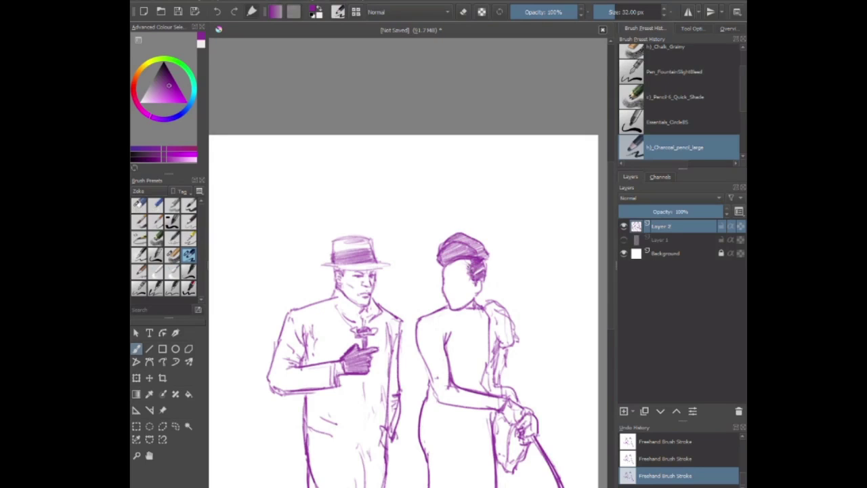
{"action": "left_click_drag", "start_coordinate": [468, 263], "coordinate": [473, 267]}
Draw the woman's eye, undoing and redoing it, then trace her back line downward.
{"action": "left_click_drag", "start_coordinate": [454, 280], "coordinate": [466, 284]}
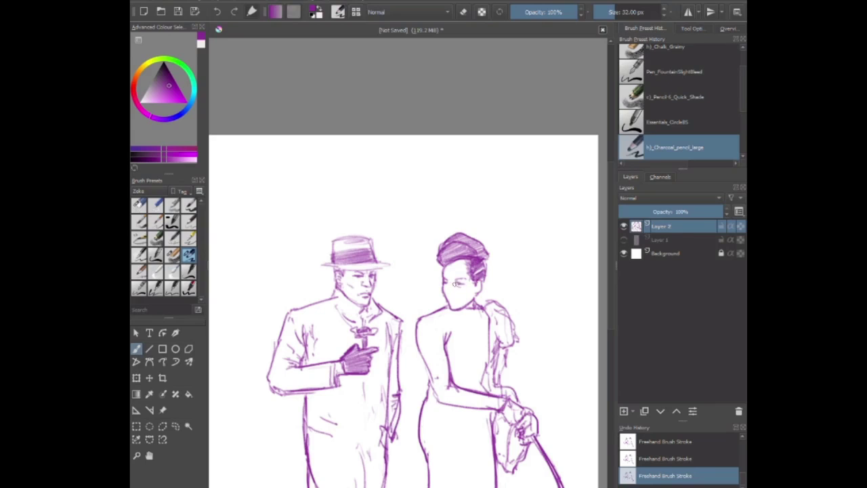
{"action": "key", "text": "ctrl+z"}
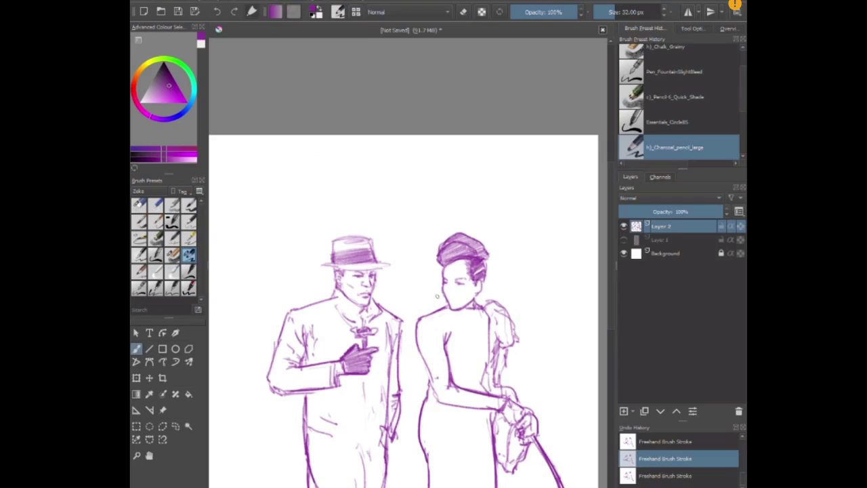
{"action": "key", "text": "ctrl+shift+z"}
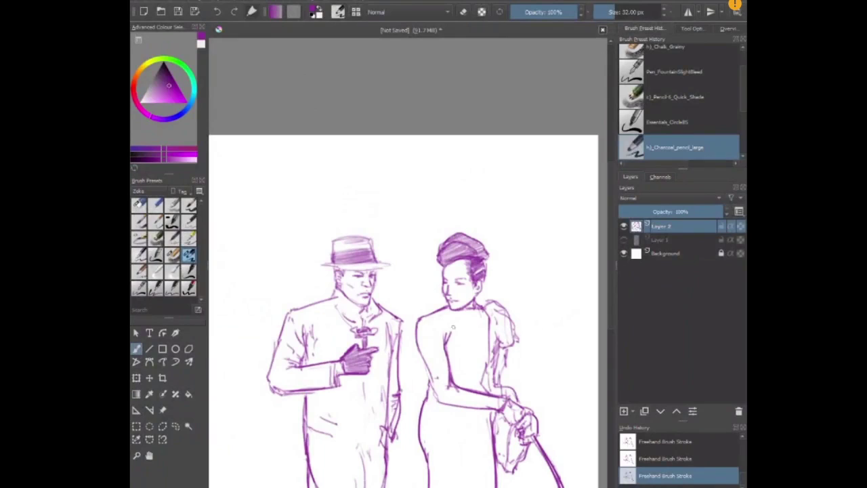
{"action": "left_click_drag", "start_coordinate": [487, 328], "coordinate": [489, 393]}
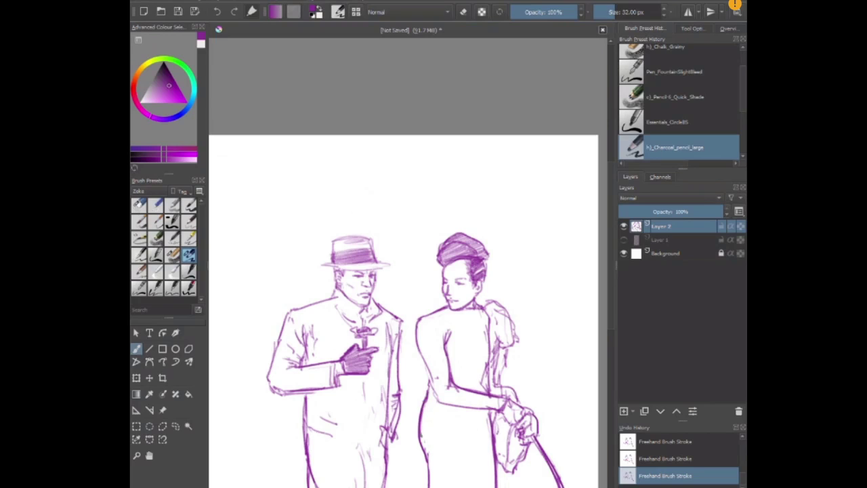
Hatch diagonal shading over the woman's dress and up her back.
{"action": "left_click_drag", "start_coordinate": [429, 466], "coordinate": [429, 487]}
{"action": "mouse_move", "coordinate": [490, 485]}
{"action": "left_mouse_down"}
{"action": "mouse_move", "coordinate": [458, 474]}
{"action": "mouse_move", "coordinate": [482, 410]}
{"action": "left_mouse_up"}
{"action": "mouse_move", "coordinate": [421, 444]}
{"action": "left_mouse_down"}
{"action": "mouse_move", "coordinate": [475, 408]}
{"action": "mouse_move", "coordinate": [462, 407]}
{"action": "left_mouse_up"}
{"action": "mouse_move", "coordinate": [420, 429]}
{"action": "left_mouse_down"}
{"action": "mouse_move", "coordinate": [458, 407]}
{"action": "mouse_move", "coordinate": [435, 388]}
{"action": "mouse_move", "coordinate": [488, 386]}
{"action": "mouse_move", "coordinate": [495, 345]}
{"action": "left_mouse_up"}
{"action": "left_click_drag", "start_coordinate": [451, 376], "coordinate": [494, 337]}
{"action": "mouse_move", "coordinate": [450, 369]}
{"action": "left_mouse_down"}
{"action": "mouse_move", "coordinate": [492, 331]}
{"action": "mouse_move", "coordinate": [492, 319]}
{"action": "left_mouse_up"}
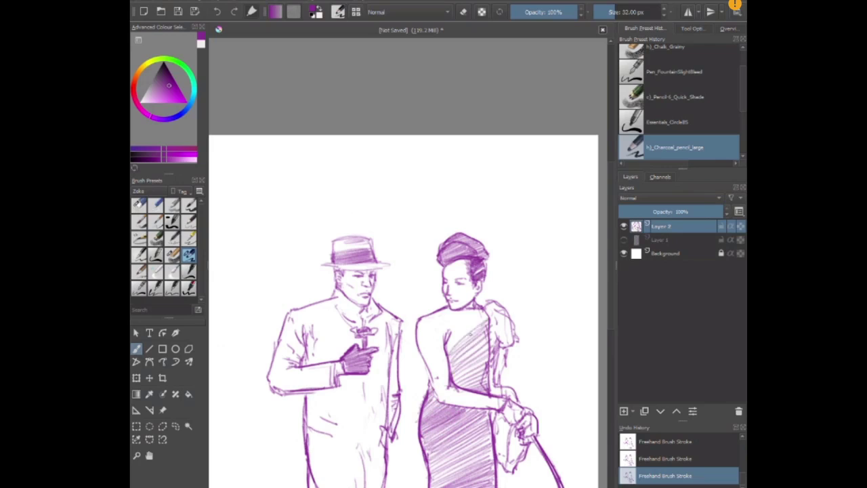
{"action": "mouse_move", "coordinate": [446, 351]}
{"action": "left_mouse_down"}
{"action": "mouse_move", "coordinate": [489, 307]}
{"action": "mouse_move", "coordinate": [478, 309]}
{"action": "left_mouse_up"}
{"action": "mouse_move", "coordinate": [438, 340]}
{"action": "left_mouse_down"}
{"action": "mouse_move", "coordinate": [472, 309]}
{"action": "mouse_move", "coordinate": [440, 311]}
{"action": "mouse_move", "coordinate": [443, 331]}
{"action": "left_mouse_up"}
Hatch her shoulder, arm and gloved hand, and add a small stroke near her eye.
{"action": "mouse_move", "coordinate": [424, 362]}
{"action": "left_mouse_down"}
{"action": "mouse_move", "coordinate": [445, 343]}
{"action": "mouse_move", "coordinate": [445, 353]}
{"action": "left_mouse_up"}
{"action": "left_click_drag", "start_coordinate": [430, 374], "coordinate": [448, 365]}
{"action": "mouse_move", "coordinate": [434, 388]}
{"action": "left_mouse_down"}
{"action": "mouse_move", "coordinate": [451, 370]}
{"action": "mouse_move", "coordinate": [451, 383]}
{"action": "mouse_move", "coordinate": [539, 416]}
{"action": "left_mouse_up"}
{"action": "mouse_move", "coordinate": [522, 435]}
{"action": "left_mouse_down"}
{"action": "mouse_move", "coordinate": [542, 420]}
{"action": "mouse_move", "coordinate": [539, 427]}
{"action": "left_mouse_up"}
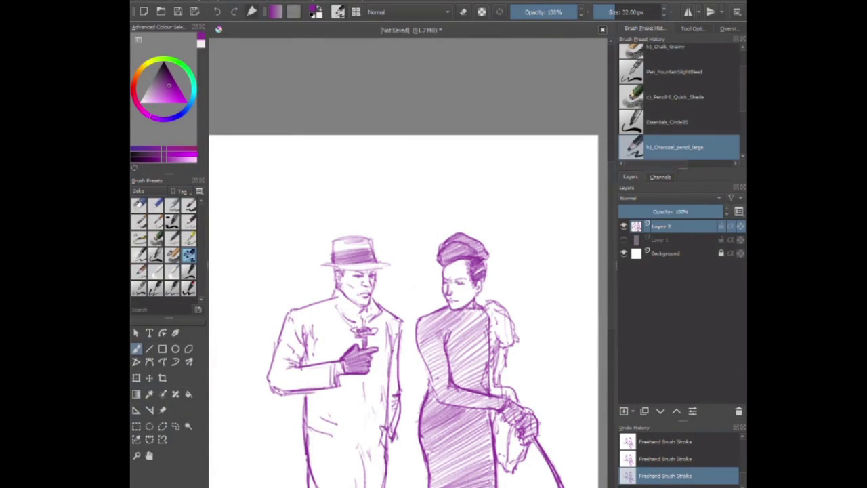
{"action": "left_click_drag", "start_coordinate": [451, 284], "coordinate": [454, 293]}
Hatch the man's collar, shoulder and lower sleeve diagonally, strengthen the sleeve outline, and darken the chest.
{"action": "left_click_drag", "start_coordinate": [350, 311], "coordinate": [337, 297]}
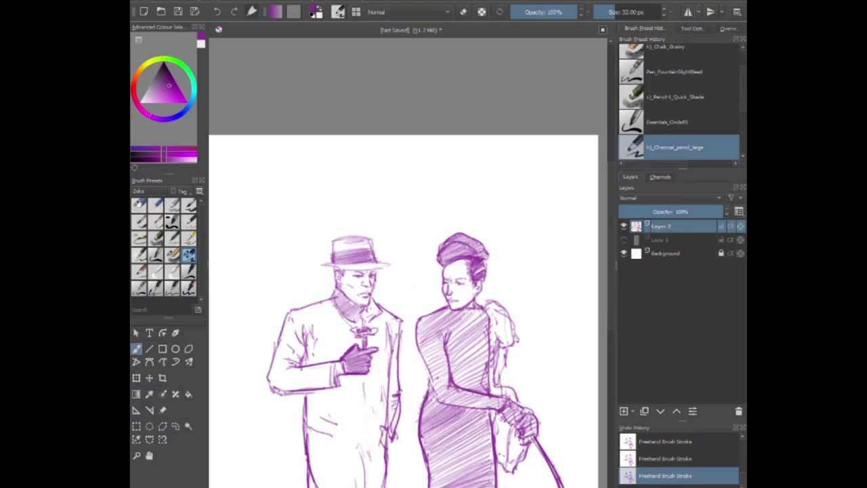
{"action": "mouse_move", "coordinate": [325, 303]}
{"action": "left_mouse_down"}
{"action": "mouse_move", "coordinate": [305, 310]}
{"action": "mouse_move", "coordinate": [298, 319]}
{"action": "mouse_move", "coordinate": [312, 324]}
{"action": "mouse_move", "coordinate": [294, 339]}
{"action": "left_mouse_up"}
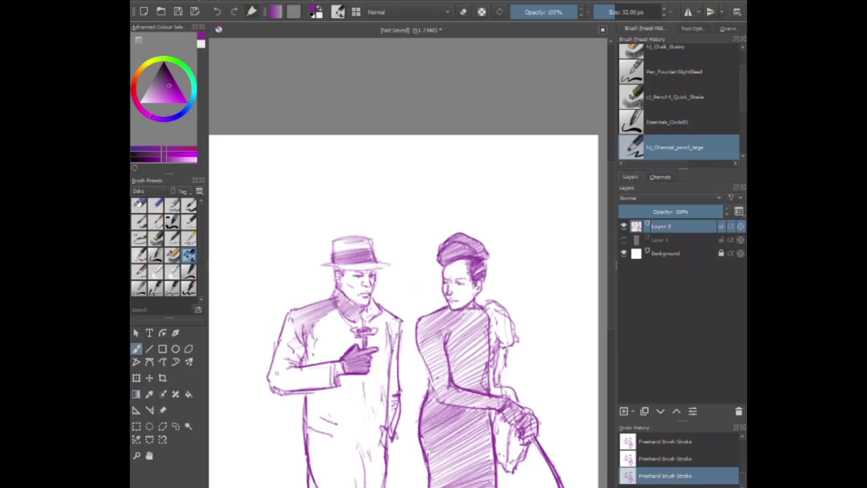
{"action": "mouse_move", "coordinate": [277, 373]}
{"action": "left_mouse_down"}
{"action": "mouse_move", "coordinate": [297, 366]}
{"action": "mouse_move", "coordinate": [288, 359]}
{"action": "mouse_move", "coordinate": [293, 323]}
{"action": "mouse_move", "coordinate": [304, 353]}
{"action": "mouse_move", "coordinate": [332, 367]}
{"action": "left_mouse_up"}
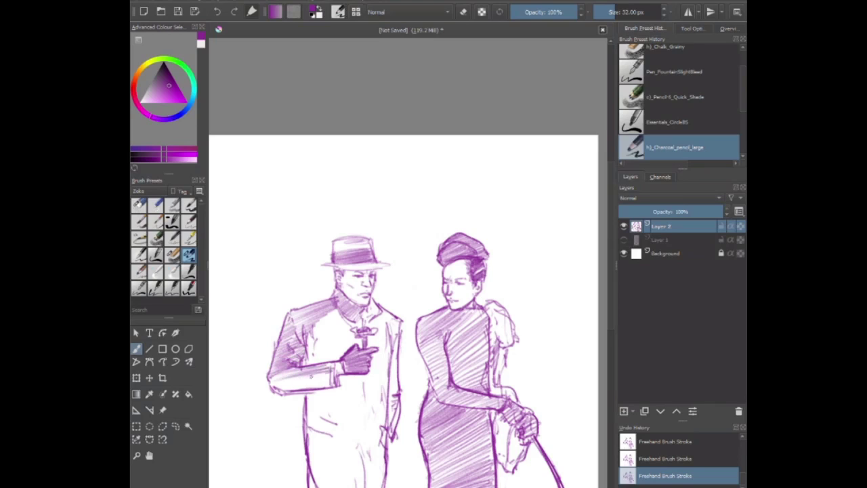
{"action": "mouse_move", "coordinate": [272, 387]}
{"action": "left_mouse_down"}
{"action": "mouse_move", "coordinate": [332, 381]}
{"action": "mouse_move", "coordinate": [333, 364]}
{"action": "left_mouse_up"}
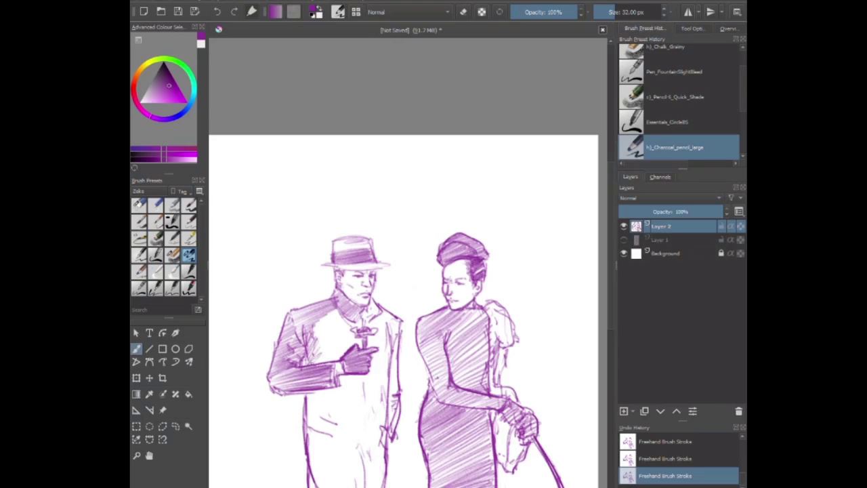
{"action": "mouse_move", "coordinate": [335, 359]}
{"action": "left_mouse_down"}
{"action": "mouse_move", "coordinate": [361, 339]}
{"action": "mouse_move", "coordinate": [362, 324]}
{"action": "left_mouse_up"}
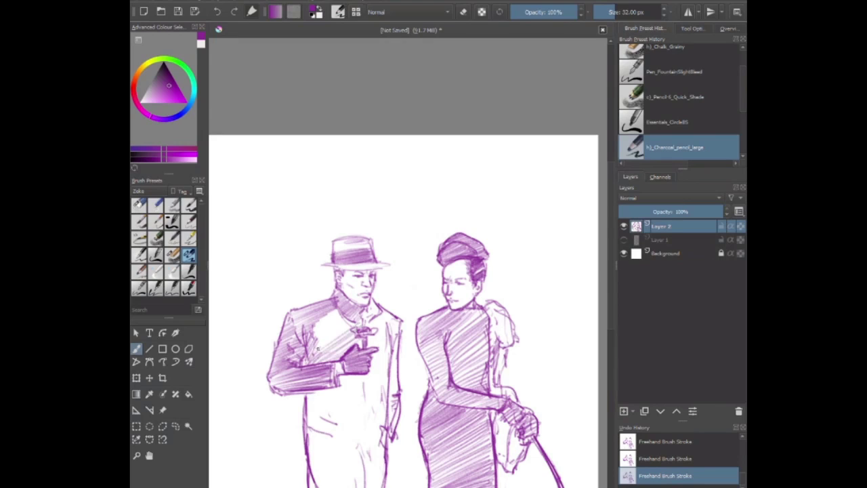
{"action": "mouse_move", "coordinate": [309, 356]}
{"action": "left_mouse_down"}
{"action": "mouse_move", "coordinate": [358, 318]}
{"action": "mouse_move", "coordinate": [347, 313]}
{"action": "left_mouse_up"}
{"action": "left_click_drag", "start_coordinate": [309, 334], "coordinate": [339, 307]}
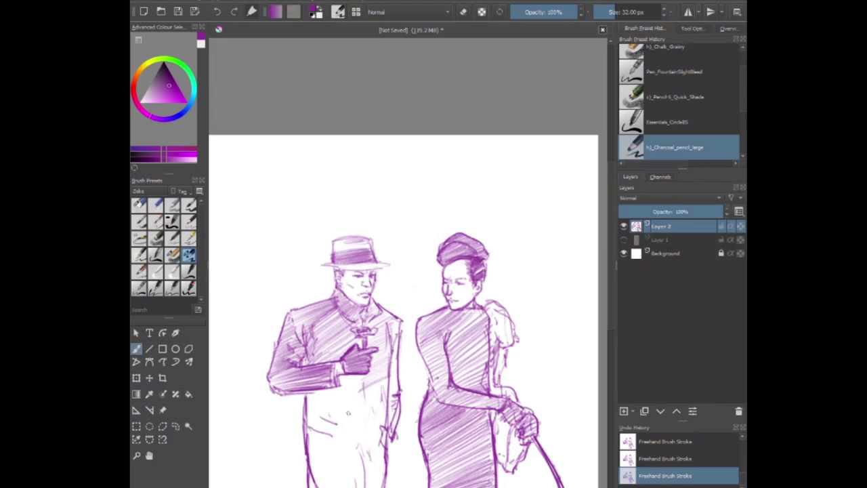
Draw the man's left and right coat edges down to his feet.
{"action": "scroll", "coordinate": [406, 271], "scroll_direction": "left", "scroll_amount": 5}
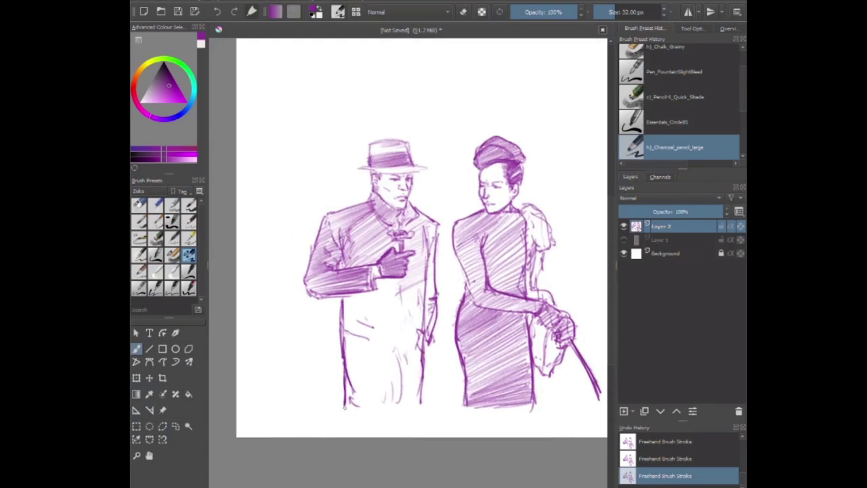
{"action": "mouse_move", "coordinate": [344, 405]}
{"action": "left_mouse_down"}
{"action": "mouse_move", "coordinate": [345, 428]}
{"action": "mouse_move", "coordinate": [409, 425]}
{"action": "left_mouse_up"}
{"action": "left_click_drag", "start_coordinate": [413, 389], "coordinate": [408, 423]}
{"action": "left_click_drag", "start_coordinate": [420, 365], "coordinate": [409, 433]}
{"action": "mouse_move", "coordinate": [423, 386]}
{"action": "left_mouse_down"}
{"action": "mouse_move", "coordinate": [414, 426]}
{"action": "mouse_move", "coordinate": [370, 433]}
{"action": "mouse_move", "coordinate": [396, 432]}
{"action": "left_mouse_up"}
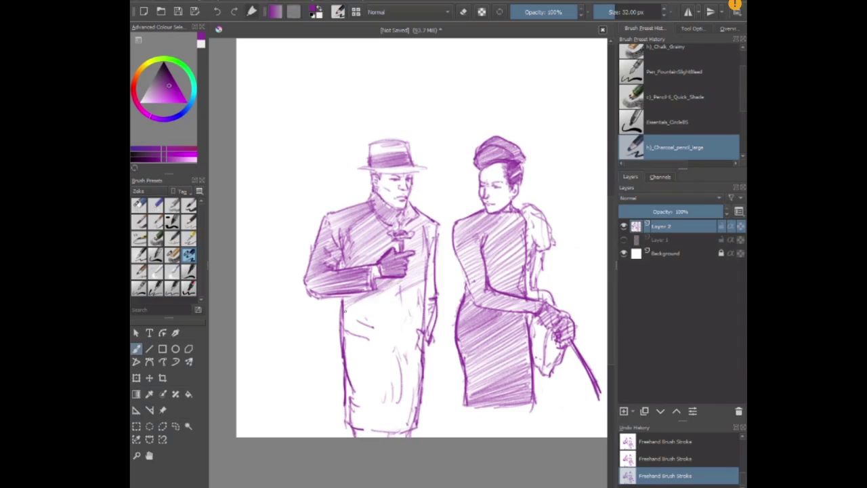
Hatch the man's coat diagonally from beneath the sleeve down to the hem.
{"action": "mouse_move", "coordinate": [400, 282]}
{"action": "left_mouse_down"}
{"action": "mouse_move", "coordinate": [349, 319]}
{"action": "mouse_move", "coordinate": [399, 298]}
{"action": "left_mouse_up"}
{"action": "mouse_move", "coordinate": [347, 339]}
{"action": "left_mouse_down"}
{"action": "mouse_move", "coordinate": [401, 306]}
{"action": "mouse_move", "coordinate": [401, 319]}
{"action": "left_mouse_up"}
{"action": "left_click_drag", "start_coordinate": [347, 359], "coordinate": [402, 339]}
{"action": "mouse_move", "coordinate": [350, 381]}
{"action": "left_mouse_down"}
{"action": "mouse_move", "coordinate": [400, 352]}
{"action": "mouse_move", "coordinate": [401, 365]}
{"action": "left_mouse_up"}
{"action": "left_click_drag", "start_coordinate": [347, 400], "coordinate": [404, 384]}
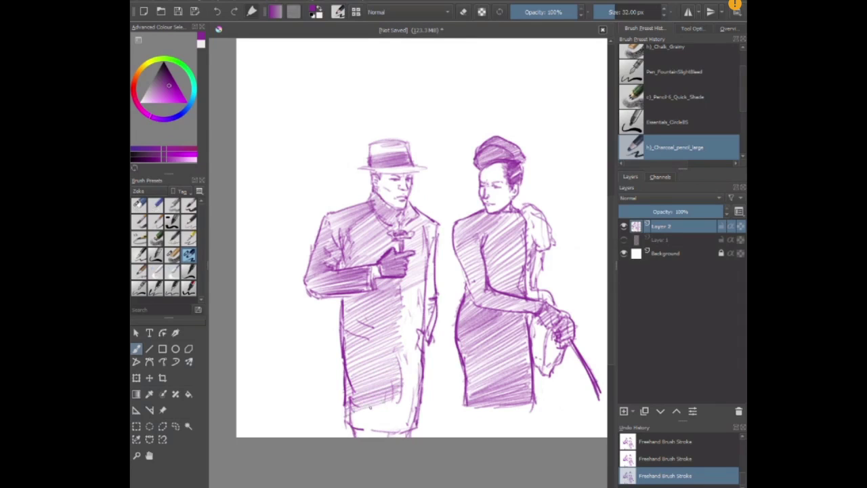
{"action": "mouse_move", "coordinate": [343, 422]}
{"action": "left_mouse_down"}
{"action": "mouse_move", "coordinate": [400, 403]}
{"action": "mouse_move", "coordinate": [407, 419]}
{"action": "left_mouse_up"}
{"action": "mouse_move", "coordinate": [349, 437]}
{"action": "left_mouse_down"}
{"action": "mouse_move", "coordinate": [409, 423]}
{"action": "mouse_move", "coordinate": [397, 404]}
{"action": "mouse_move", "coordinate": [403, 379]}
{"action": "mouse_move", "coordinate": [394, 383]}
{"action": "left_mouse_up"}
Hatch the middle of the coat and strengthen its right edge.
{"action": "left_click_drag", "start_coordinate": [420, 354], "coordinate": [395, 371]}
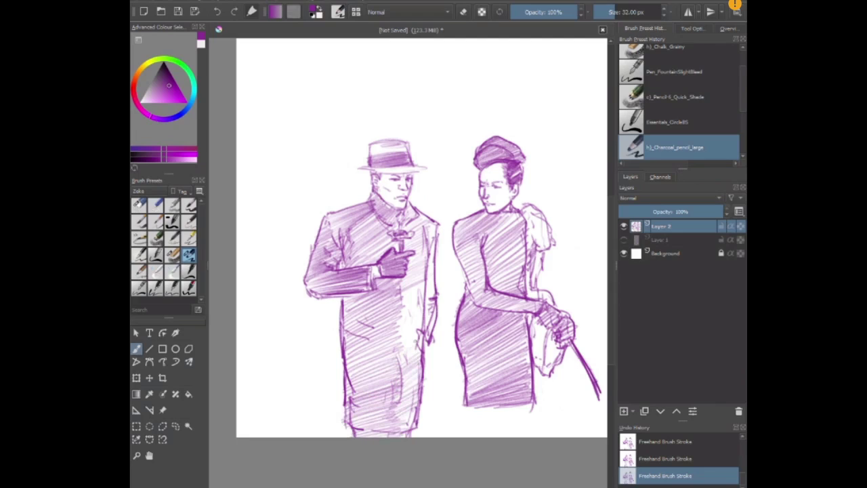
{"action": "mouse_move", "coordinate": [422, 333]}
{"action": "left_mouse_down"}
{"action": "mouse_move", "coordinate": [393, 356]}
{"action": "mouse_move", "coordinate": [408, 335]}
{"action": "mouse_move", "coordinate": [391, 344]}
{"action": "left_mouse_up"}
{"action": "left_click_drag", "start_coordinate": [430, 301], "coordinate": [396, 331]}
{"action": "mouse_move", "coordinate": [428, 283]}
{"action": "left_mouse_down"}
{"action": "mouse_move", "coordinate": [399, 316]}
{"action": "mouse_move", "coordinate": [395, 299]}
{"action": "left_mouse_up"}
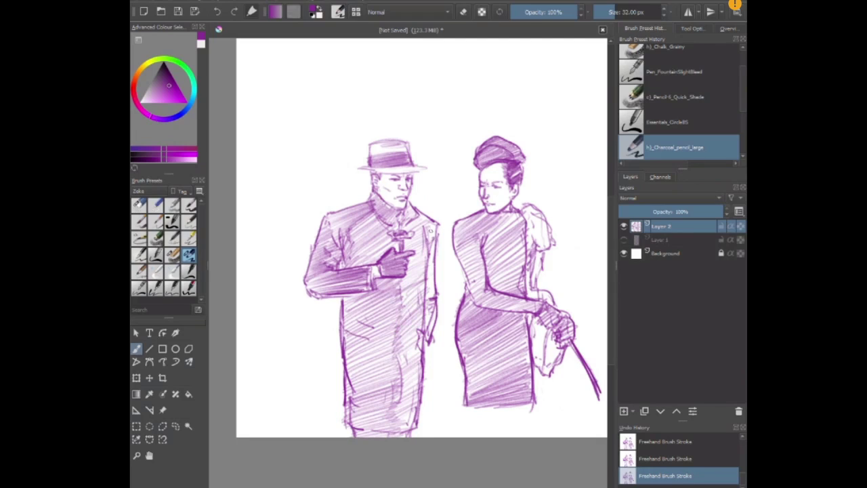
{"action": "left_click_drag", "start_coordinate": [429, 229], "coordinate": [423, 332]}
{"action": "left_click_drag", "start_coordinate": [432, 322], "coordinate": [424, 353]}
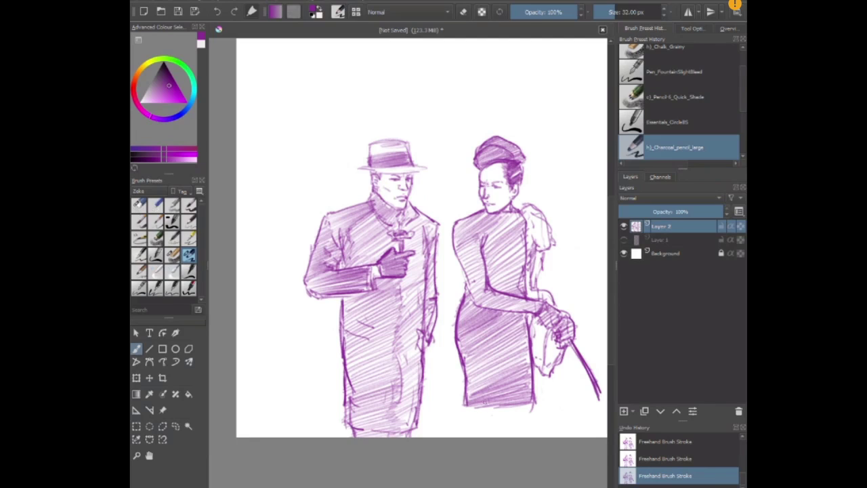
Sketch the woman's leg and foot, then hatch her lower dress and fabric under her hand.
{"action": "mouse_move", "coordinate": [468, 395]}
{"action": "left_mouse_down"}
{"action": "mouse_move", "coordinate": [462, 437]}
{"action": "mouse_move", "coordinate": [476, 433]}
{"action": "left_mouse_up"}
{"action": "left_click_drag", "start_coordinate": [533, 394], "coordinate": [532, 433]}
{"action": "mouse_move", "coordinate": [473, 437]}
{"action": "left_mouse_down"}
{"action": "mouse_move", "coordinate": [535, 434]}
{"action": "mouse_move", "coordinate": [527, 431]}
{"action": "mouse_move", "coordinate": [535, 420]}
{"action": "mouse_move", "coordinate": [528, 403]}
{"action": "left_mouse_up"}
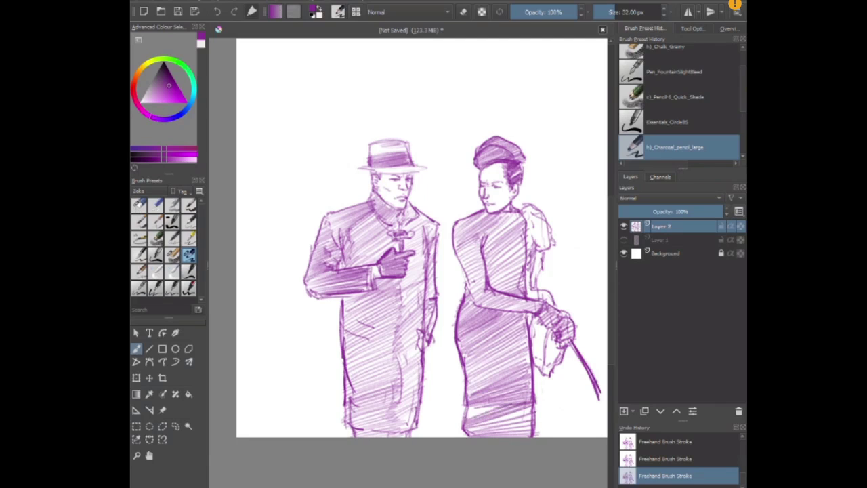
{"action": "mouse_move", "coordinate": [464, 417]}
{"action": "left_mouse_down"}
{"action": "mouse_move", "coordinate": [508, 400]}
{"action": "mouse_move", "coordinate": [499, 388]}
{"action": "mouse_move", "coordinate": [531, 354]}
{"action": "mouse_move", "coordinate": [484, 370]}
{"action": "left_mouse_up"}
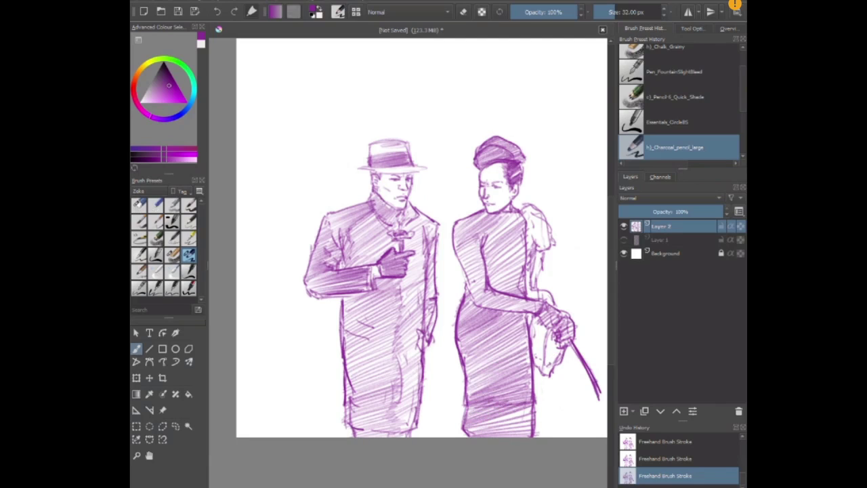
{"action": "mouse_move", "coordinate": [562, 352]}
{"action": "left_mouse_down"}
{"action": "mouse_move", "coordinate": [546, 368]}
{"action": "mouse_move", "coordinate": [542, 344]}
{"action": "mouse_move", "coordinate": [537, 362]}
{"action": "mouse_move", "coordinate": [529, 323]}
{"action": "left_mouse_up"}
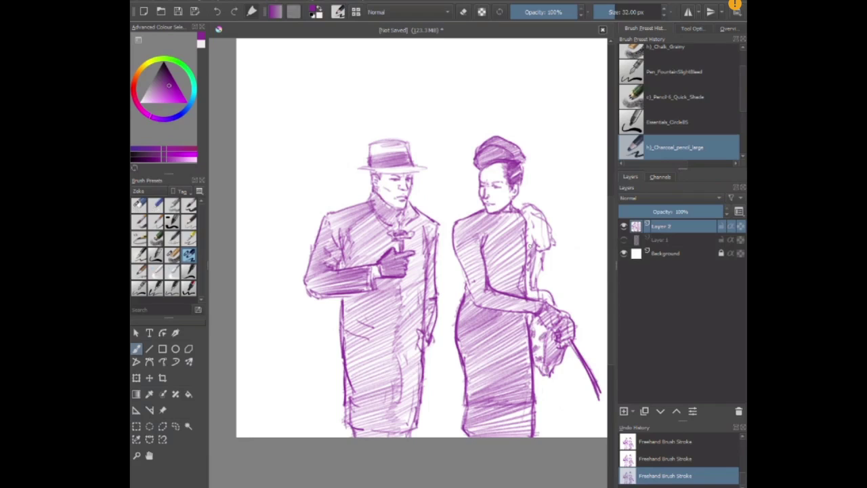
Add short hatch strokes to the shoulder fur, then lengthen the cane down to its tip.
{"action": "left_click_drag", "start_coordinate": [533, 231], "coordinate": [535, 259]}
{"action": "mouse_move", "coordinate": [540, 220]}
{"action": "left_mouse_down"}
{"action": "mouse_move", "coordinate": [530, 227]}
{"action": "mouse_move", "coordinate": [525, 211]}
{"action": "left_mouse_up"}
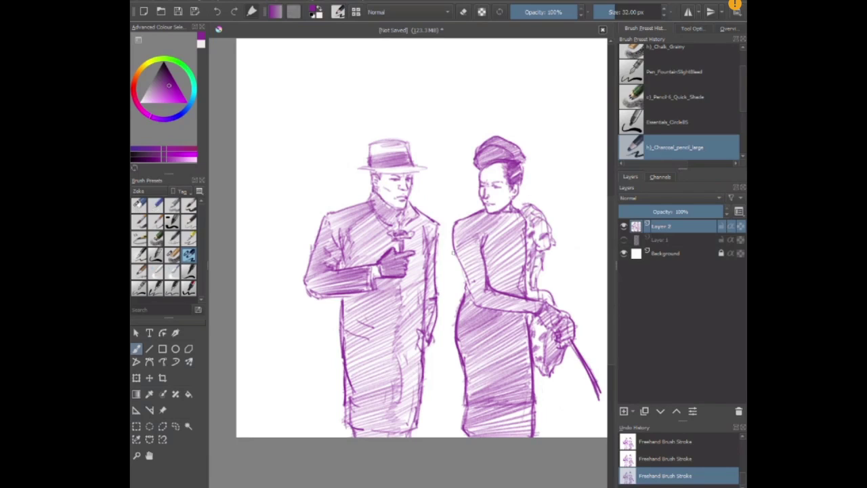
{"action": "mouse_move", "coordinate": [389, 221]}
{"action": "left_mouse_down"}
{"action": "mouse_move", "coordinate": [361, 218]}
{"action": "mouse_move", "coordinate": [341, 232]}
{"action": "mouse_move", "coordinate": [318, 217]}
{"action": "left_mouse_up"}
{"action": "left_click_drag", "start_coordinate": [522, 383], "coordinate": [541, 414]}
{"action": "left_click_drag", "start_coordinate": [542, 415], "coordinate": [541, 431]}
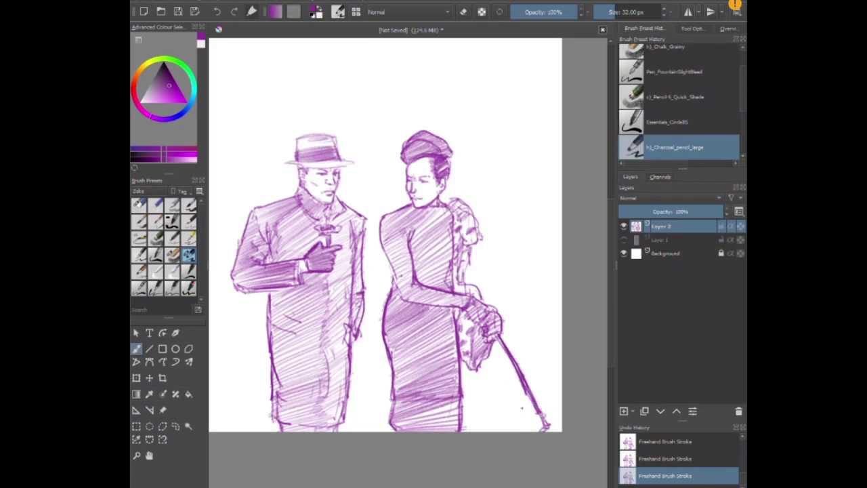
Add a horizontal ground shadow under the skirt to the cane tip and stroke along the fur stole.
{"action": "left_click_drag", "start_coordinate": [475, 428], "coordinate": [560, 428]}
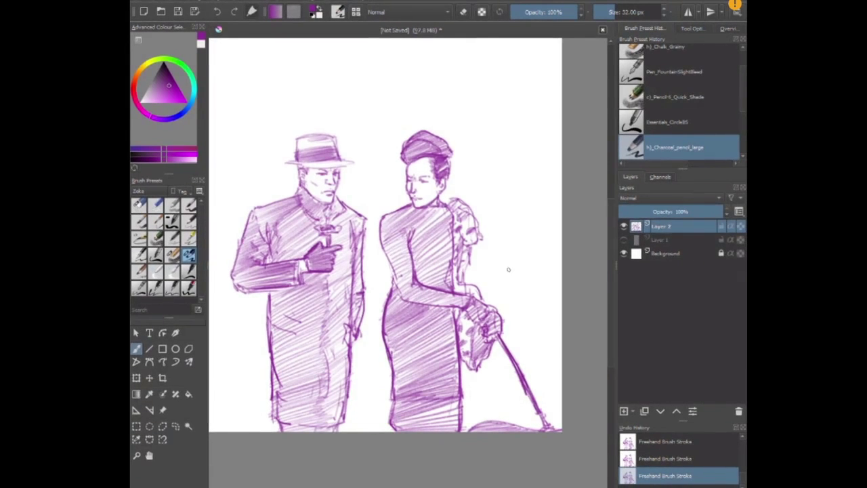
{"action": "mouse_move", "coordinate": [441, 198]}
{"action": "left_mouse_down"}
{"action": "mouse_move", "coordinate": [465, 207]}
{"action": "mouse_move", "coordinate": [477, 232]}
{"action": "mouse_move", "coordinate": [460, 288]}
{"action": "mouse_move", "coordinate": [456, 274]}
{"action": "left_mouse_up"}
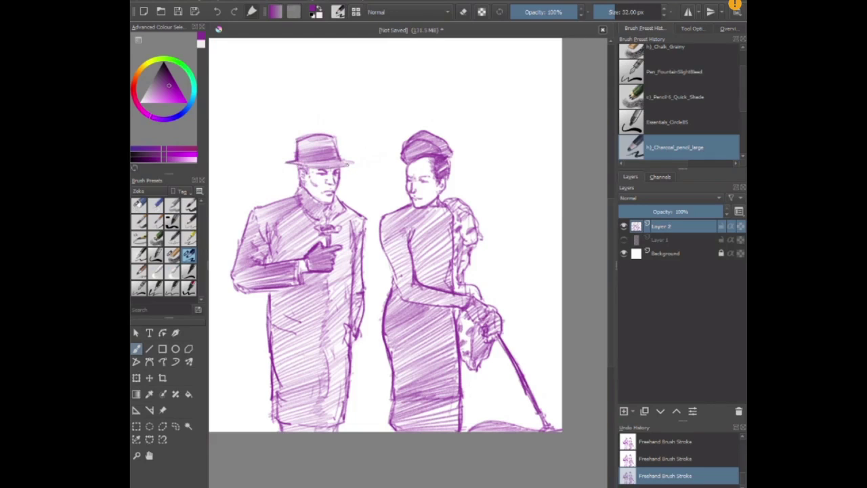
Extend the man's hat brim to the right and erase stray marks near it.
{"action": "left_click_drag", "start_coordinate": [313, 166], "coordinate": [356, 163]}
{"action": "key", "text": "e"}
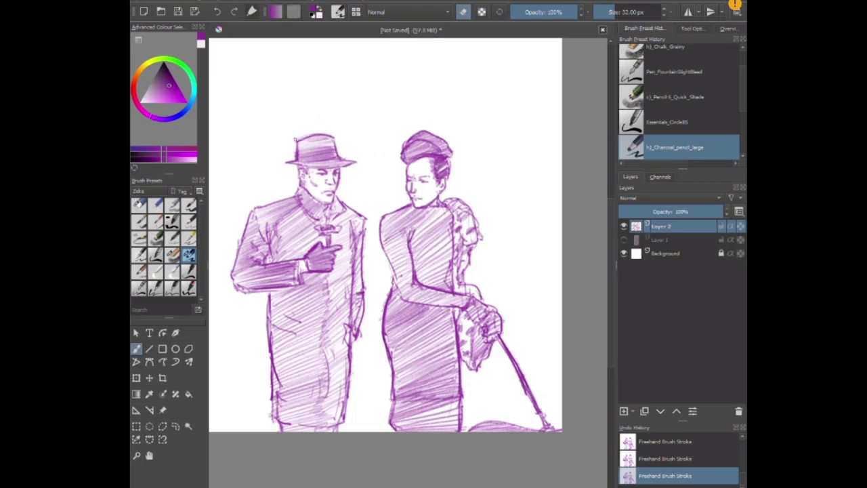
{"action": "left_click_drag", "start_coordinate": [292, 141], "coordinate": [293, 145]}
{"action": "key", "text": "e"}
Retouch the woman's face, erasing a small stray mark.
{"action": "left_click_drag", "start_coordinate": [420, 187], "coordinate": [412, 185]}
{"action": "key", "text": "e"}
{"action": "left_click_drag", "start_coordinate": [411, 186], "coordinate": [413, 184]}
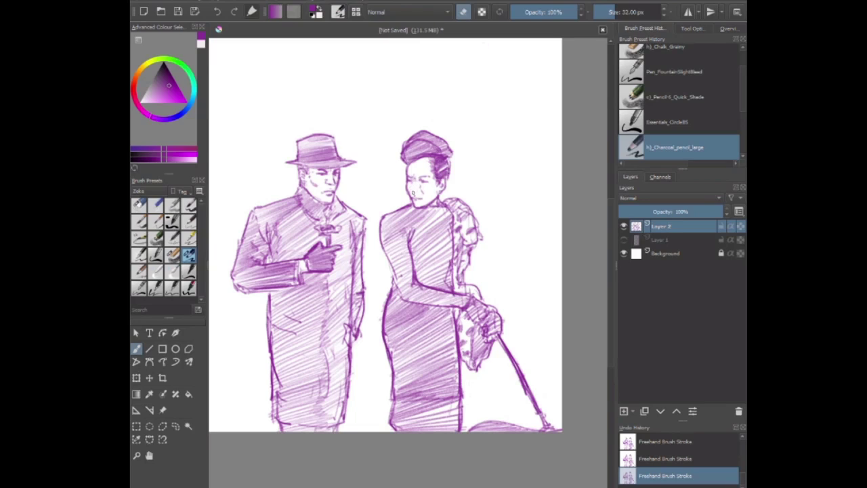
{"action": "key", "text": "e"}
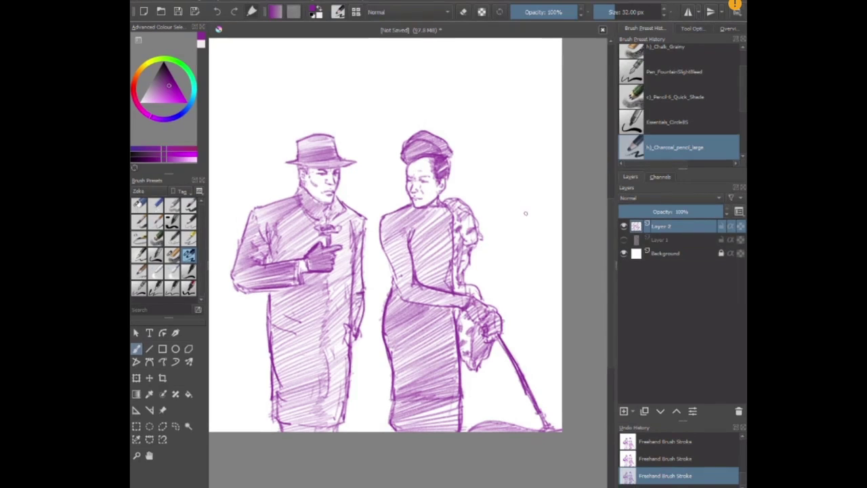
{"action": "key", "text": "alt+Tab"}
{"action": "key", "text": "Escape"}
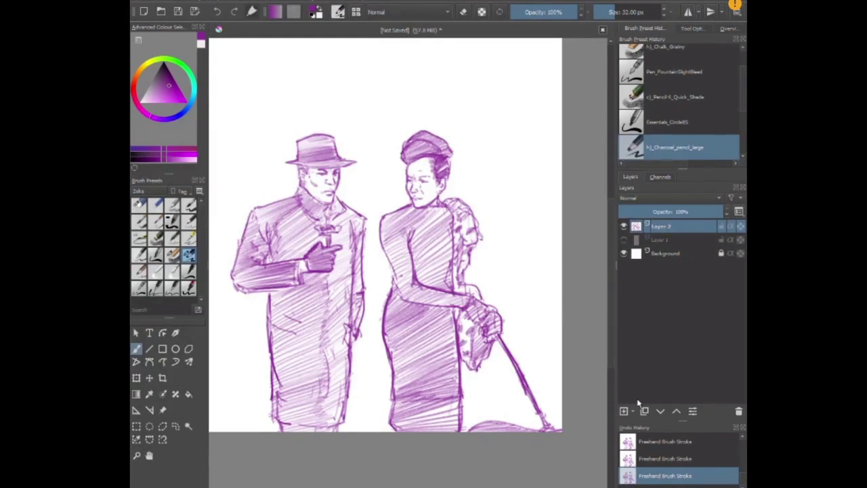